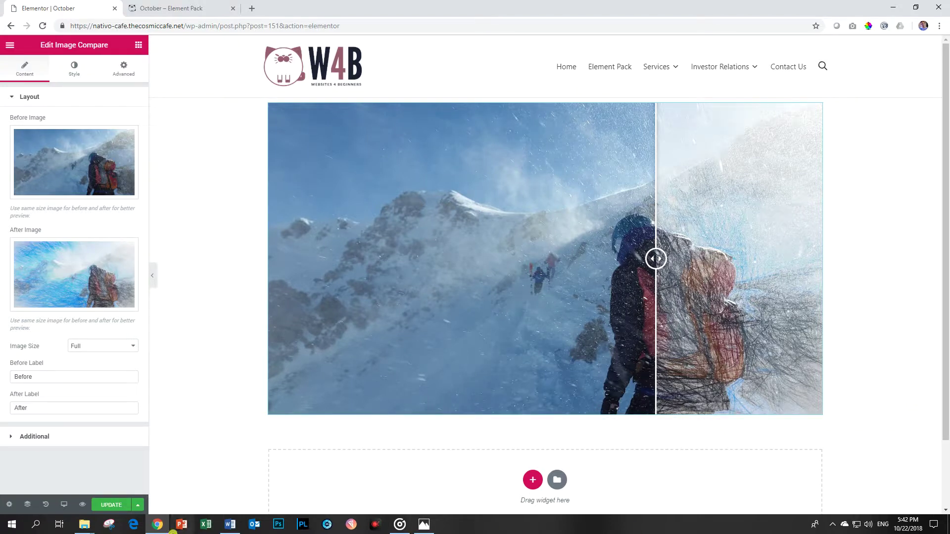
Step: Update the page and try the snowy mountain comparison by moving its slider handle on the published page
click(110, 505)
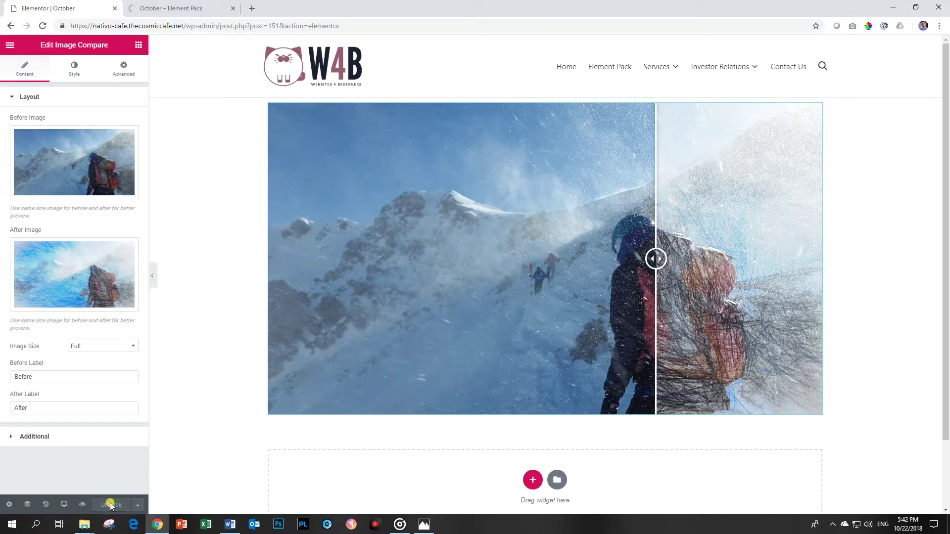
click(159, 7)
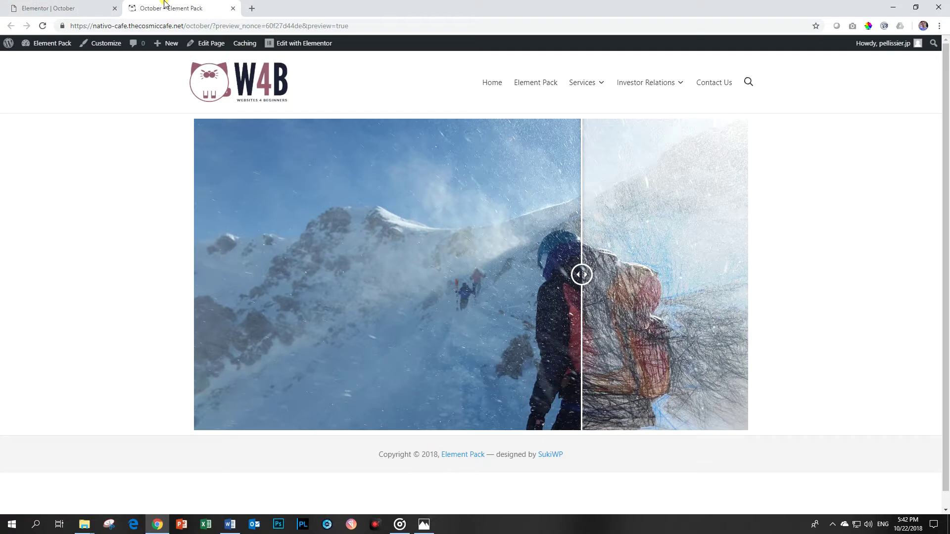
click(110, 15)
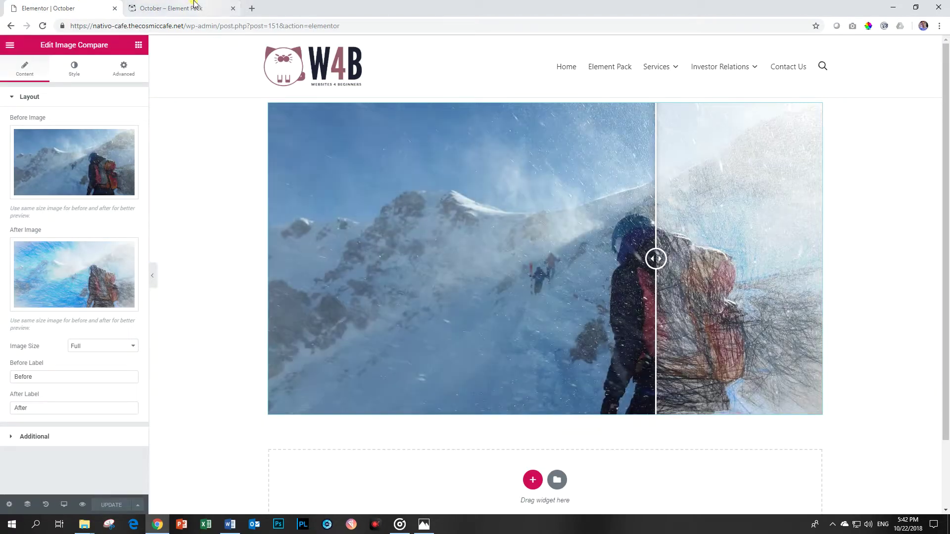
click(194, 6)
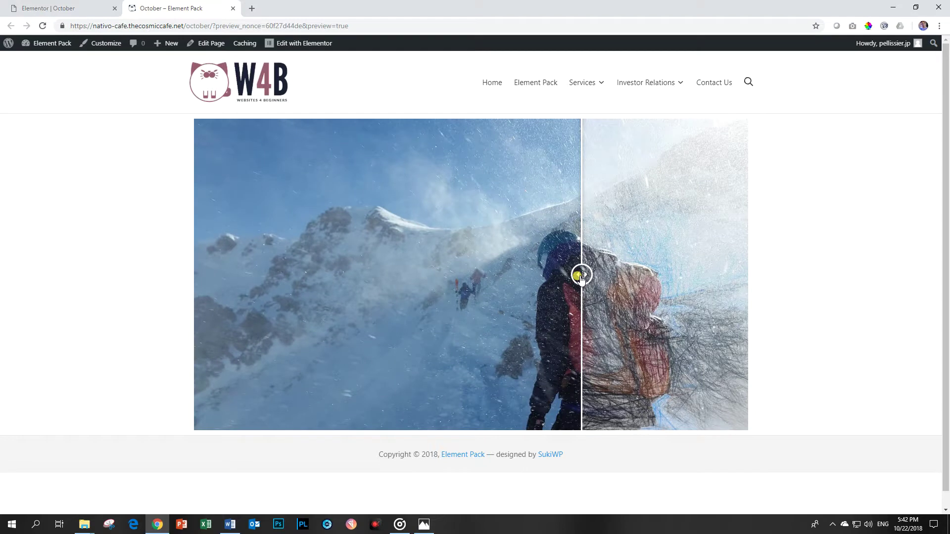
drag(581, 278, 667, 286)
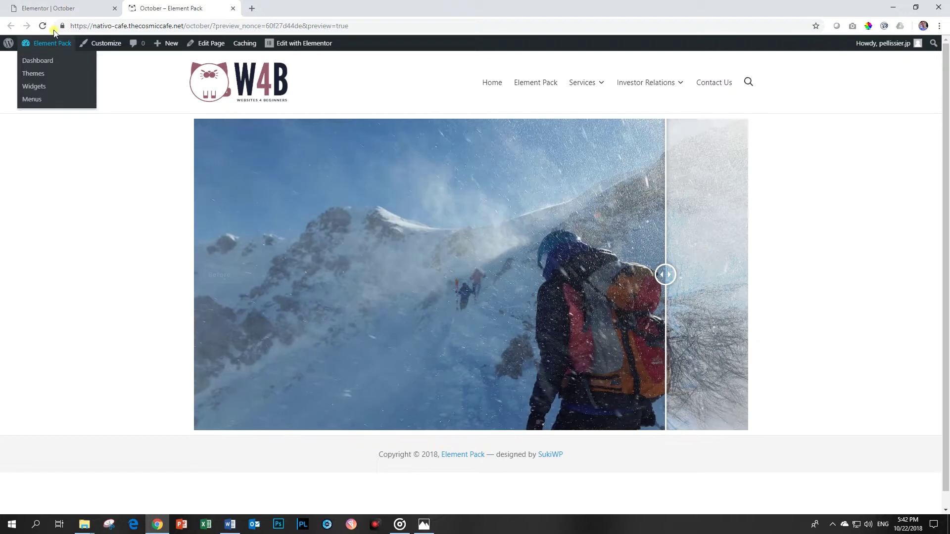
Step: Delete the mountain comparison section in the editor and add a new Image Compare widget to the empty page
click(66, 9)
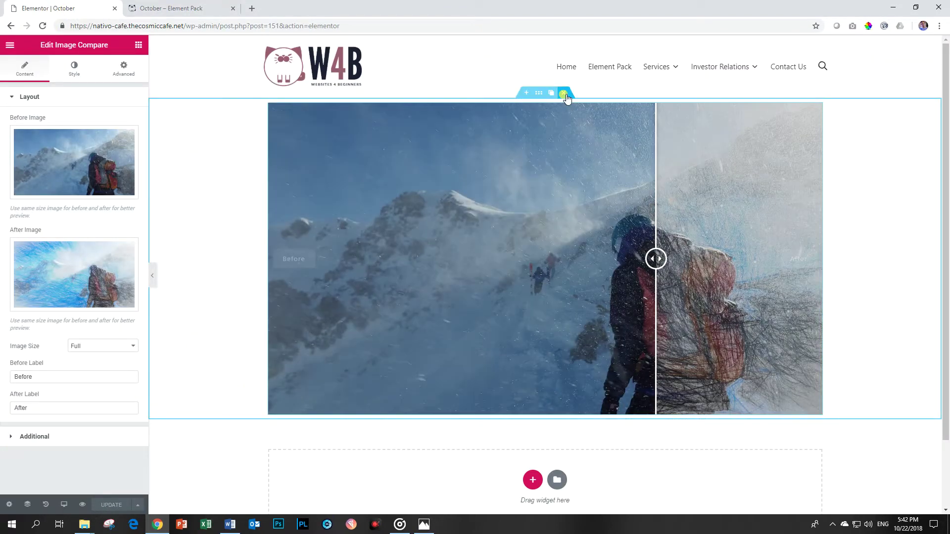
click(564, 93)
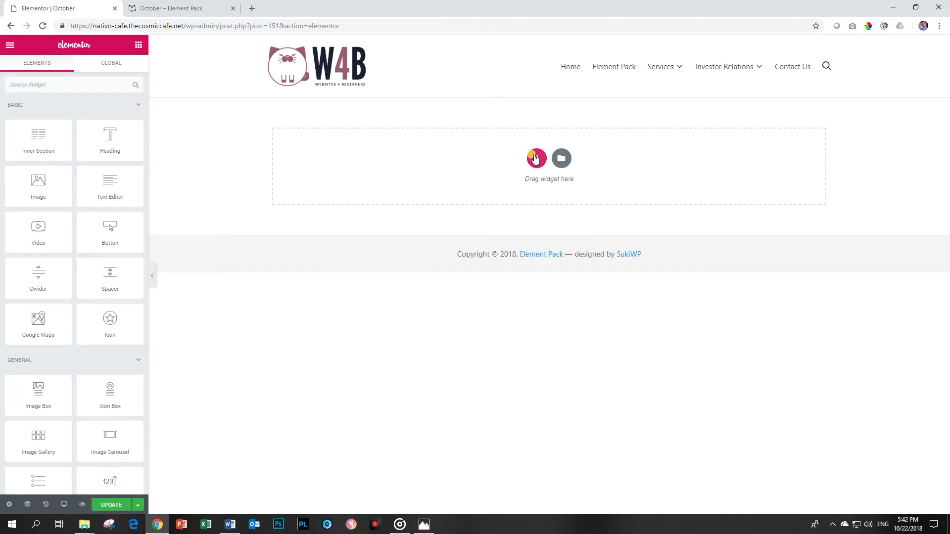
text(i)
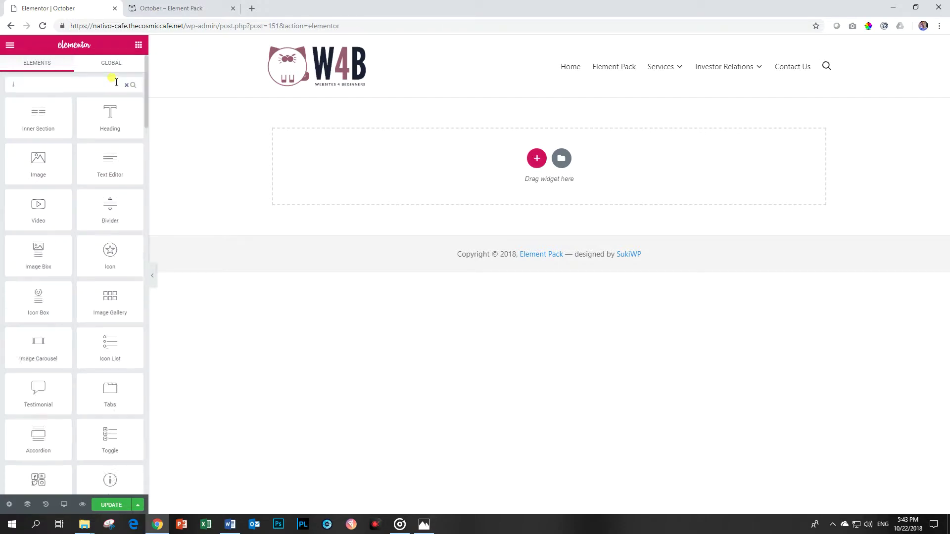
text(mage)
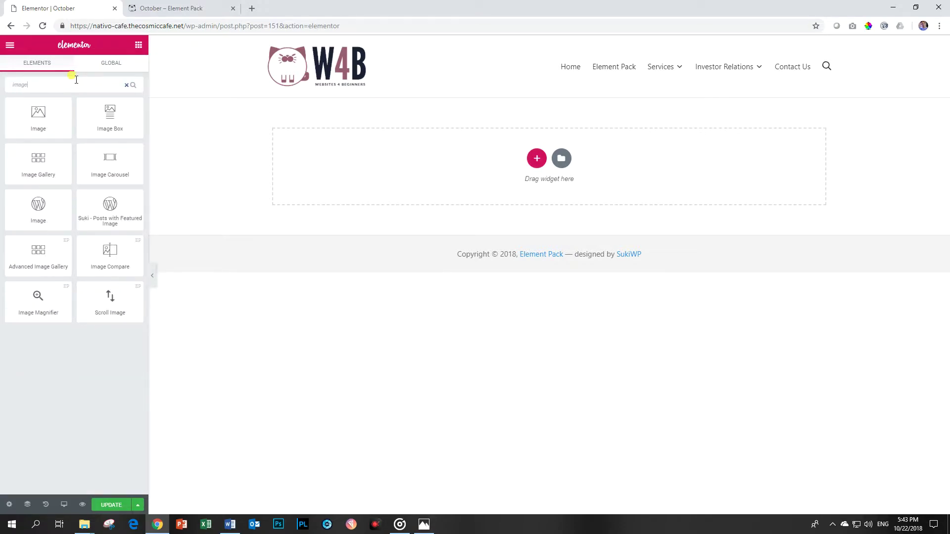
text( c)
drag(105, 125, 530, 166)
Step: Set the original telescope photo as the before image and telescope-2127704_1280-Edit.jpeg as the after image
click(38, 154)
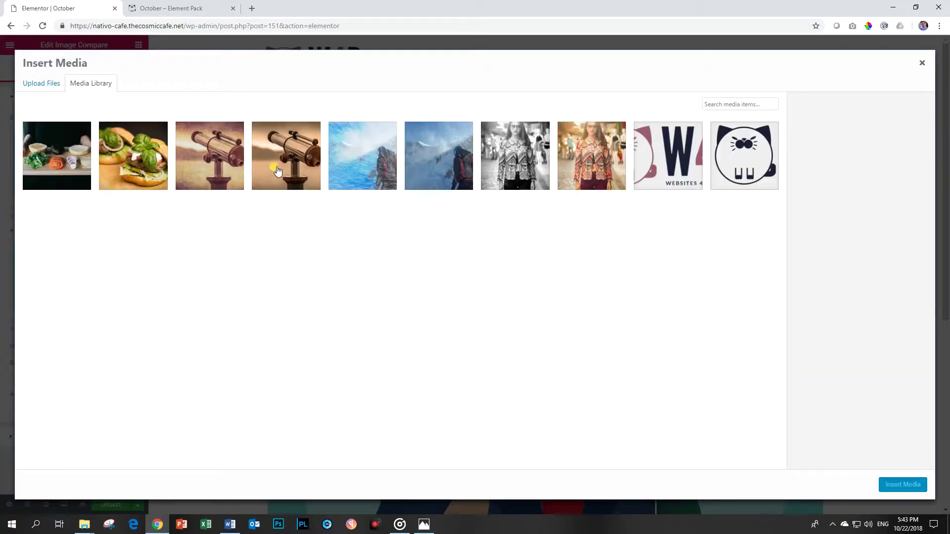
click(277, 174)
click(903, 484)
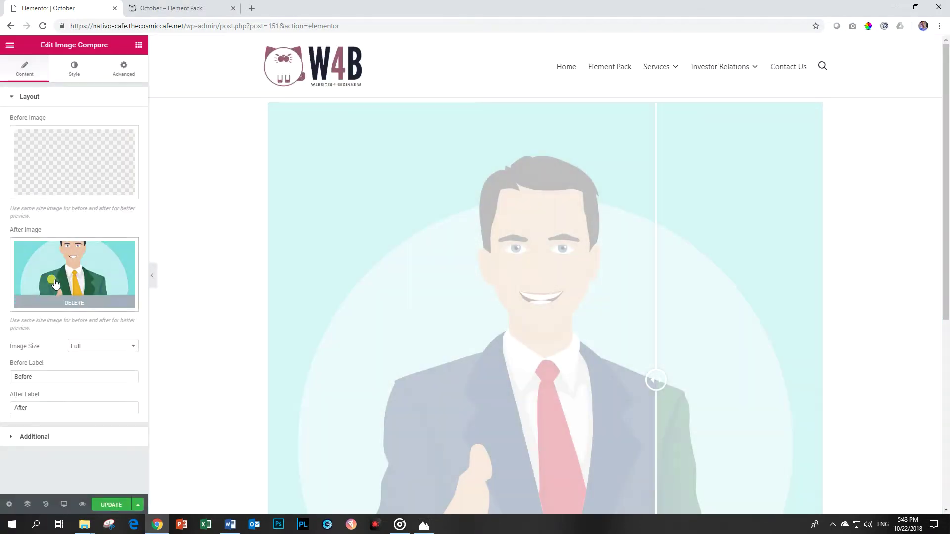
click(56, 282)
click(193, 161)
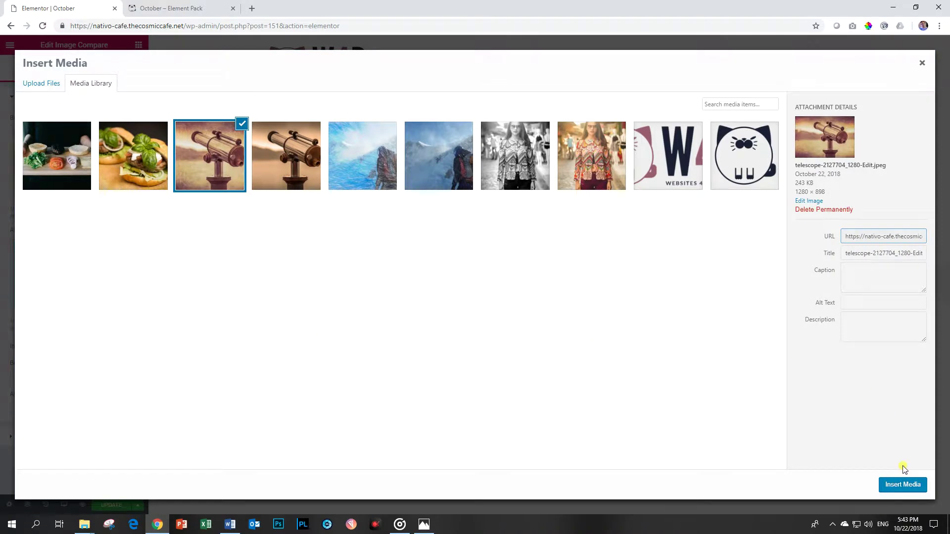
click(901, 485)
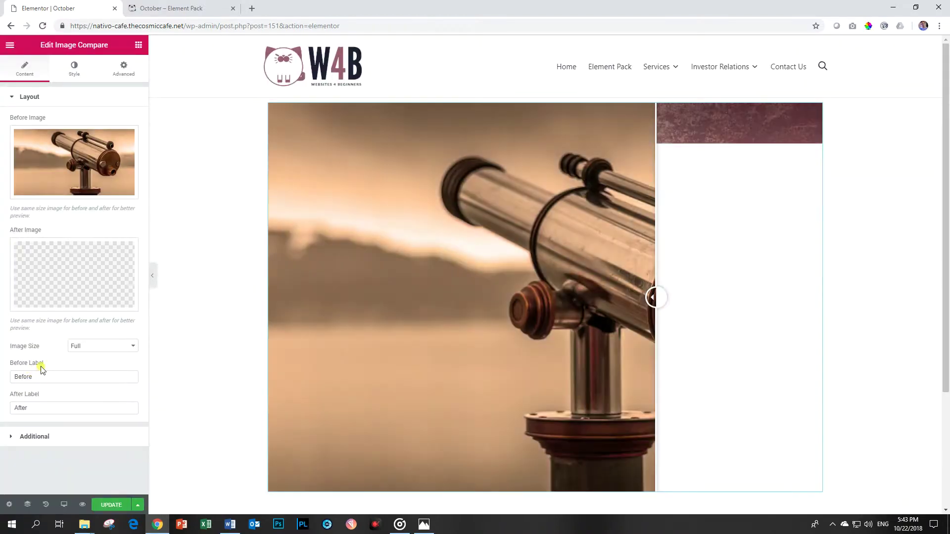
Step: Review the Image Size choices, the before label and the additional Orientation choices, keeping Full and Horizontal
click(94, 350)
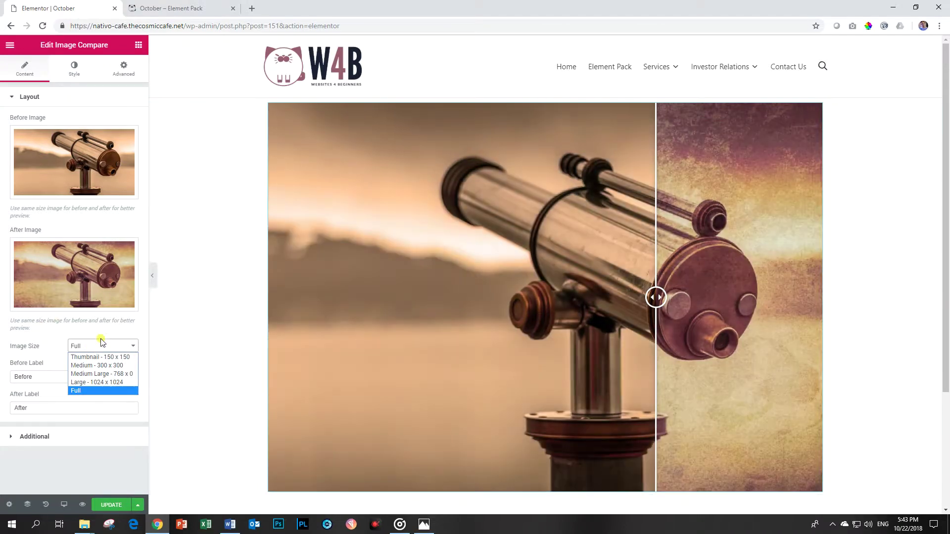
click(108, 350)
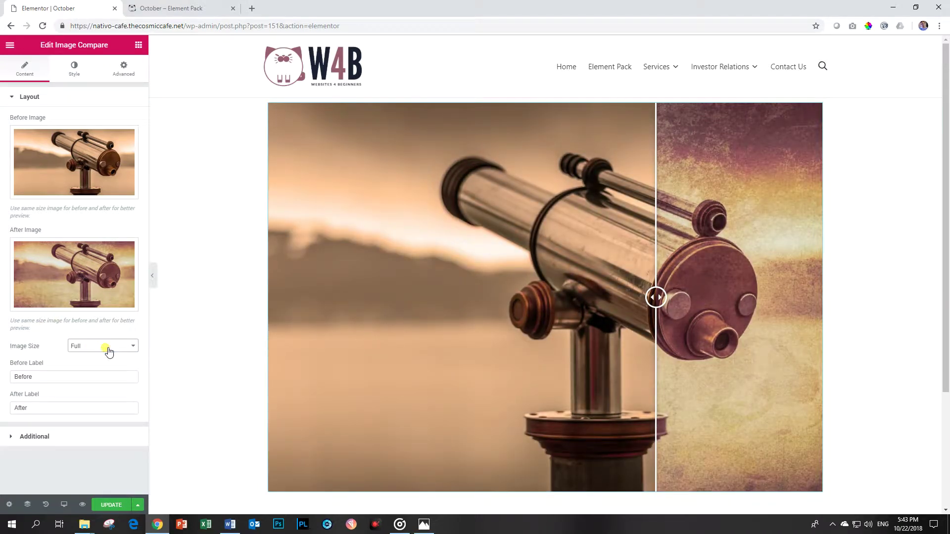
click(44, 375)
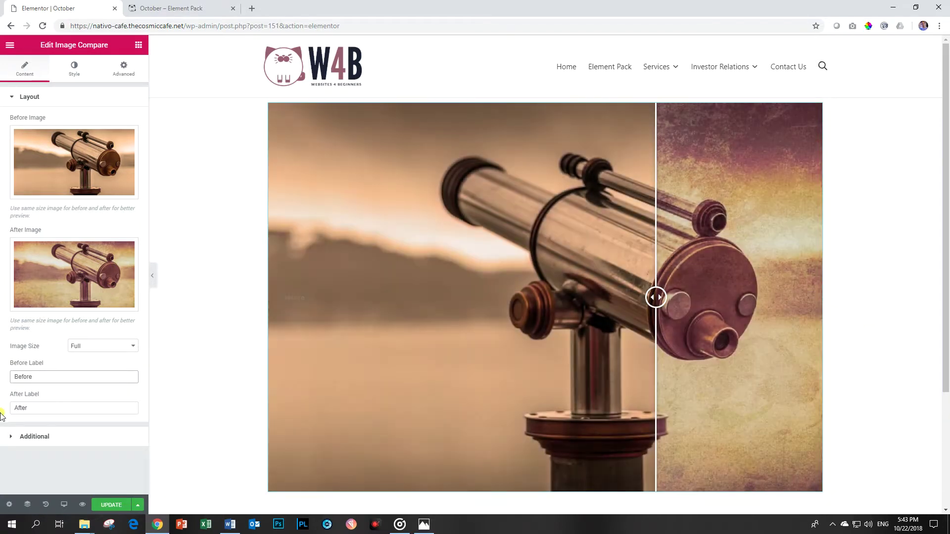
click(36, 437)
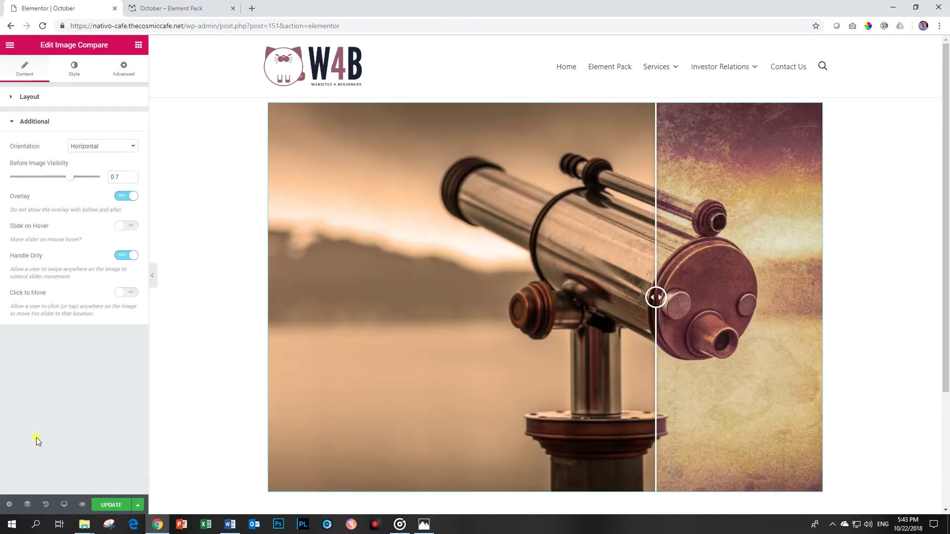
click(92, 149)
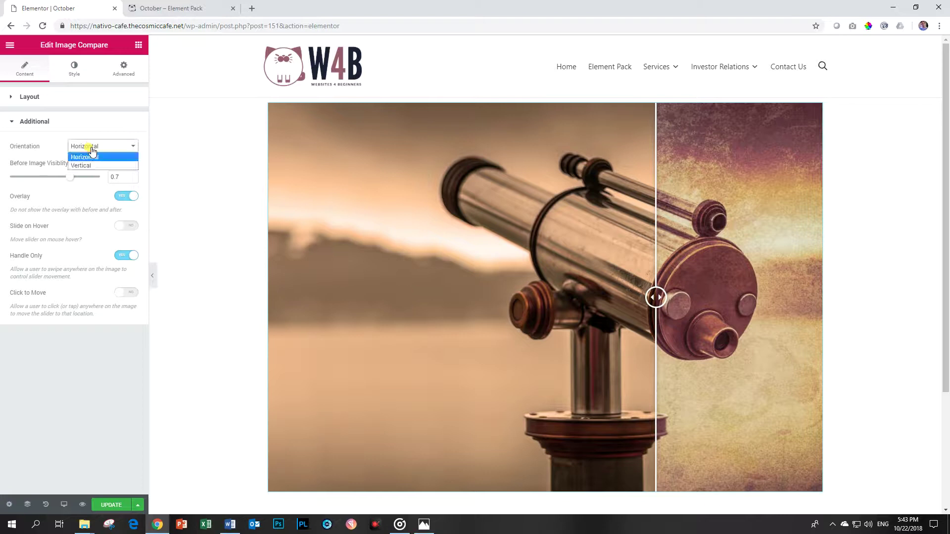
click(85, 148)
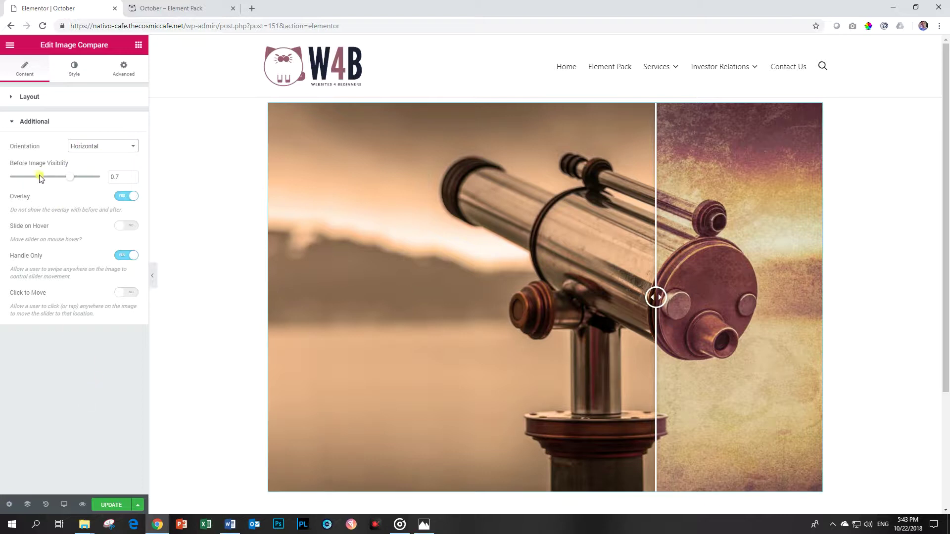
Step: Try Before Image Visibility at 0.4, 0.9 and 0.1, and set it to 0.8
drag(68, 182, 38, 182)
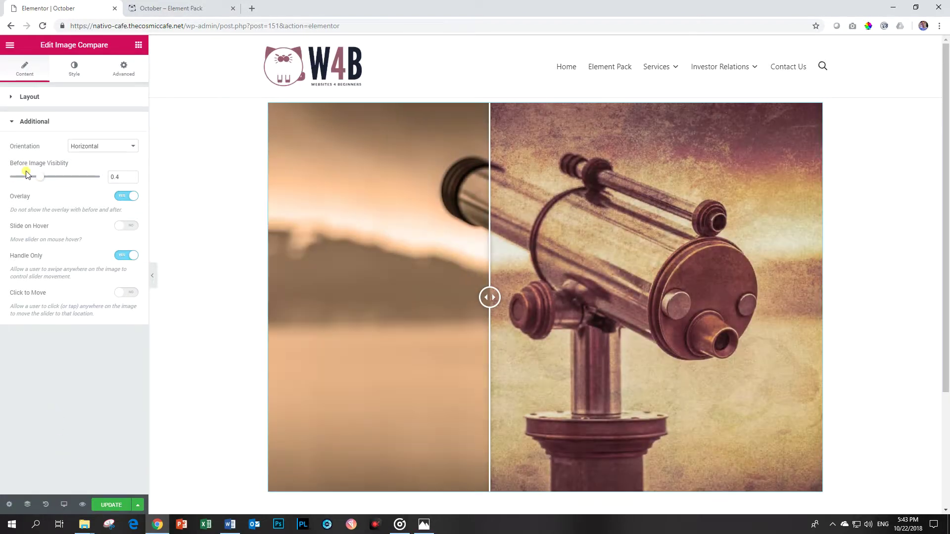
drag(41, 181, 89, 179)
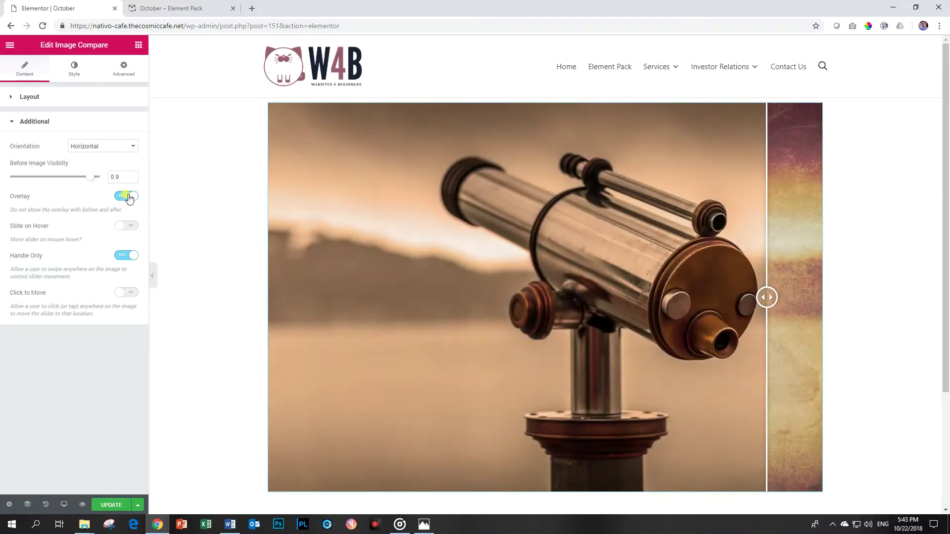
drag(91, 179, 29, 182)
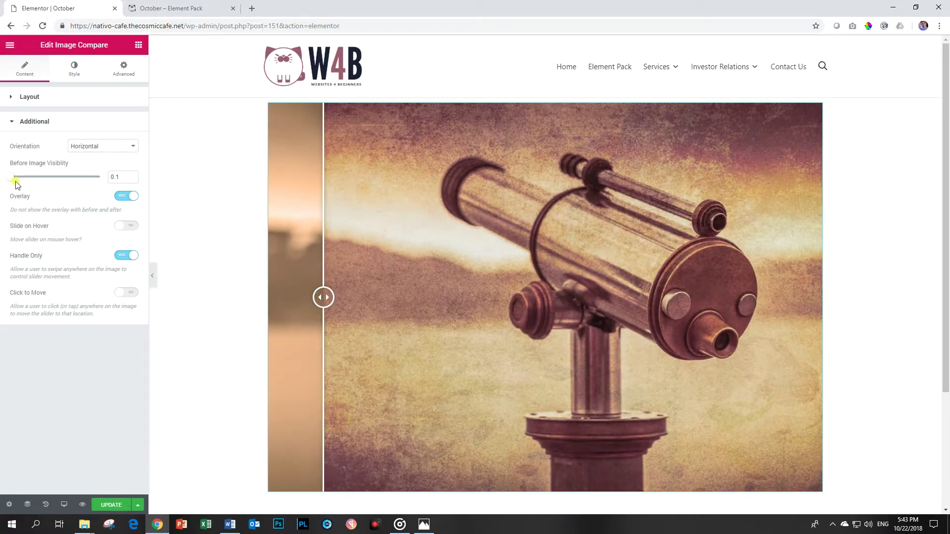
drag(16, 184, 78, 183)
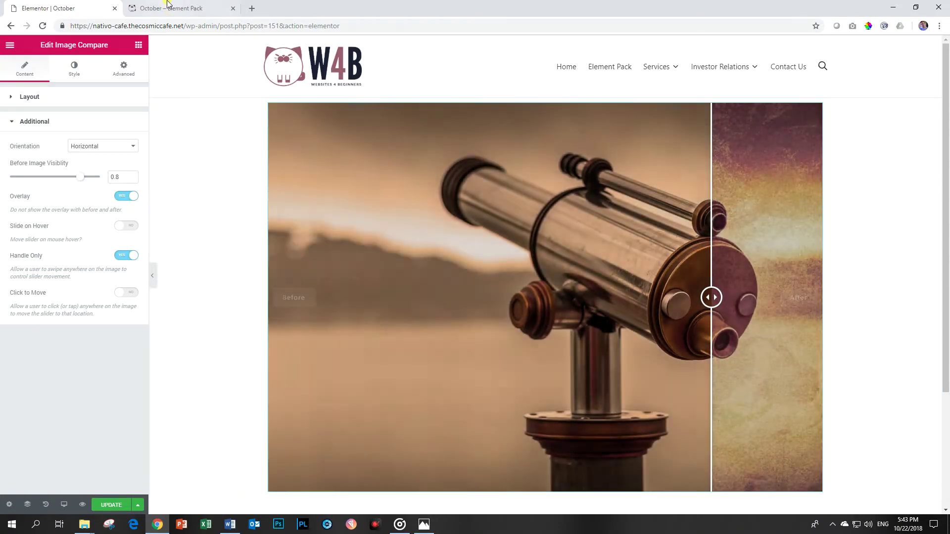
Step: Check the overlay while sliding the comparison on the published page, and try switching the Overlay option off and back on
click(170, 8)
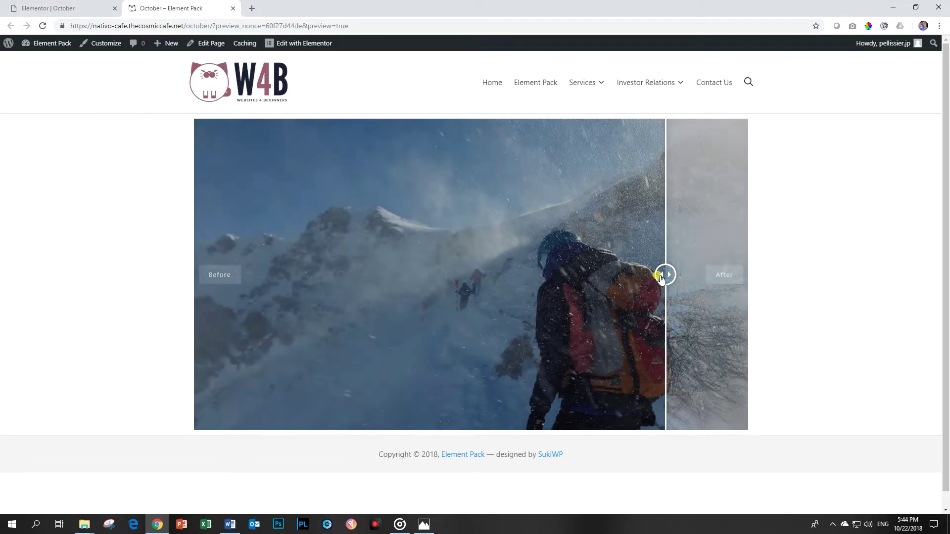
drag(660, 273, 374, 278)
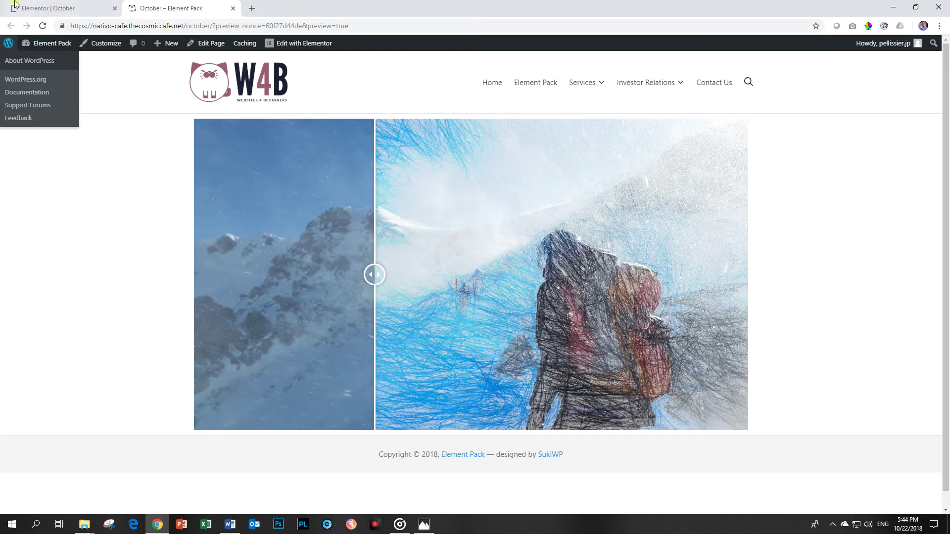
click(29, 7)
click(122, 200)
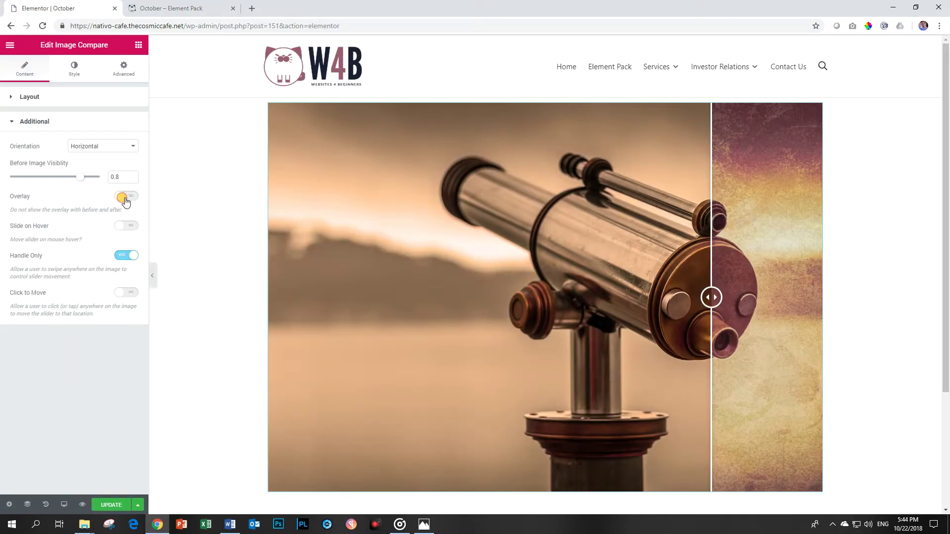
click(123, 198)
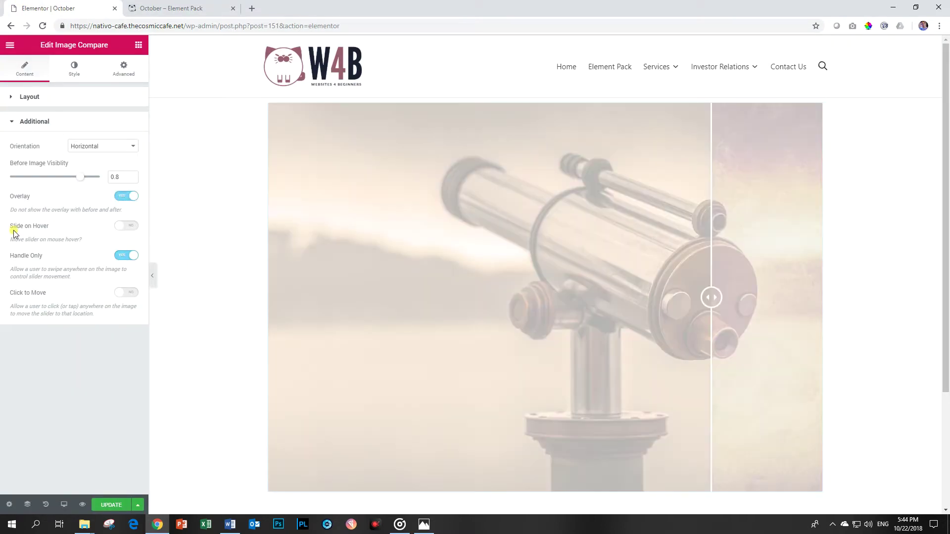
Step: Try Slide on Hover on the updated published page and switch the option off again
click(126, 228)
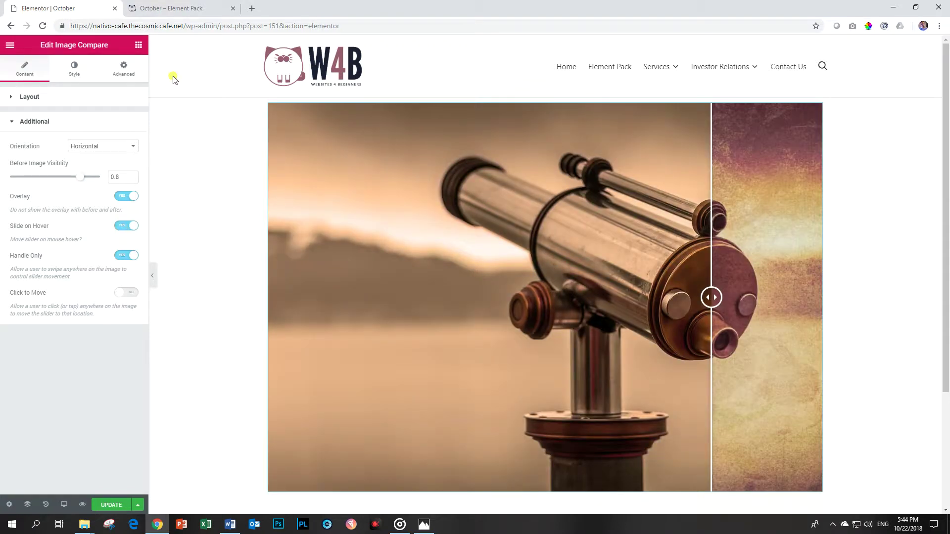
click(197, 8)
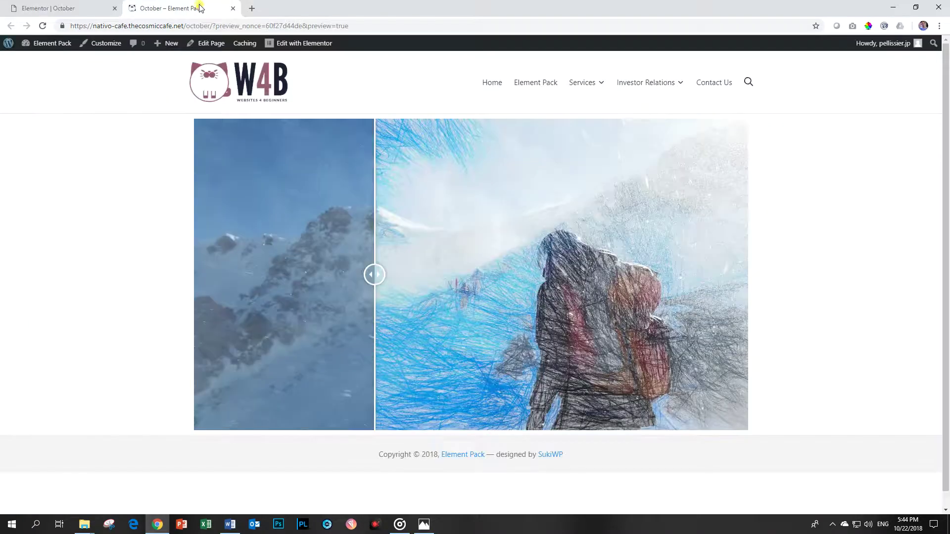
click(69, 4)
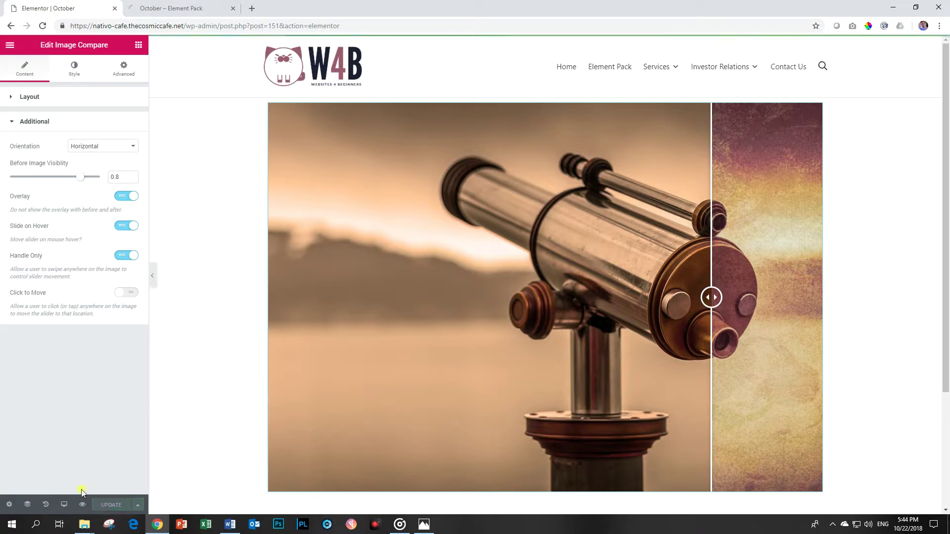
click(186, 9)
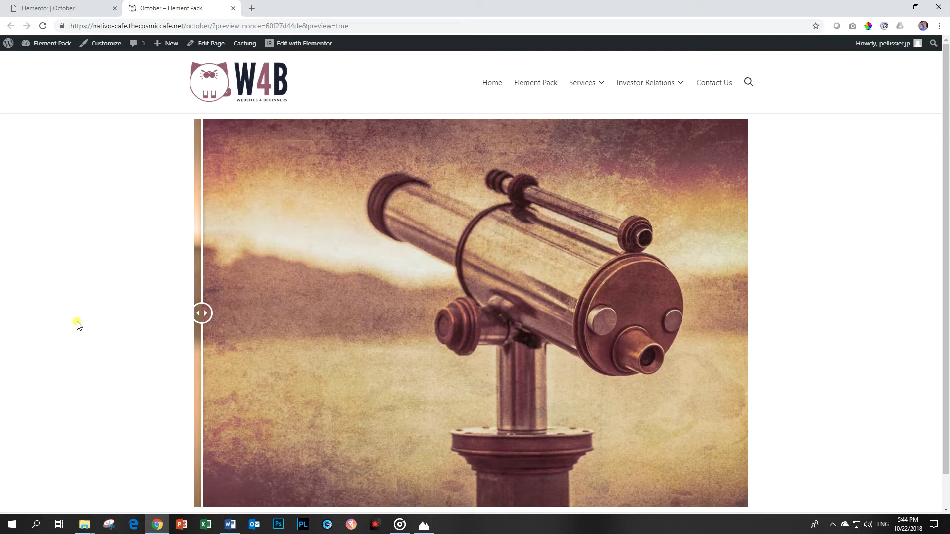
click(42, 8)
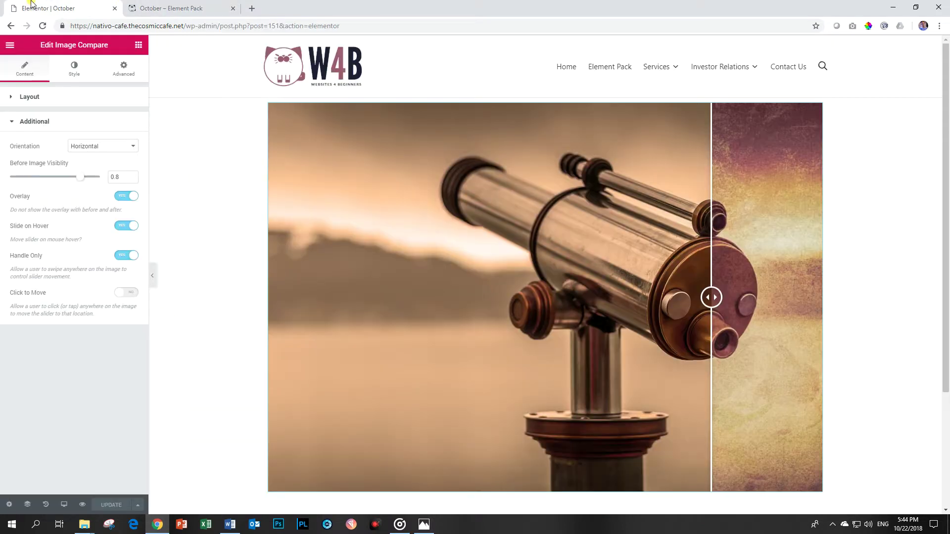
click(121, 227)
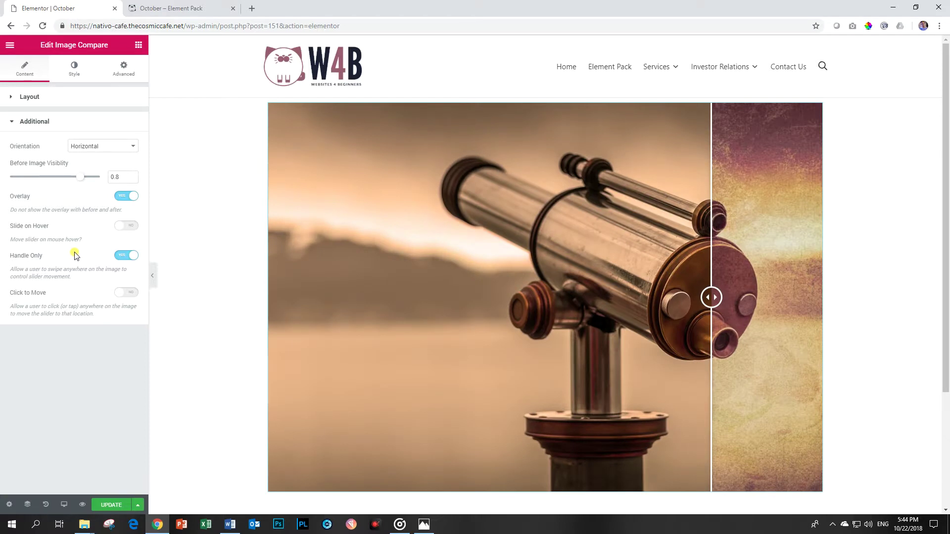
Step: Enable Click to Move, update the page and test moving the slider by picking spots on the published telescope image
click(125, 294)
click(103, 505)
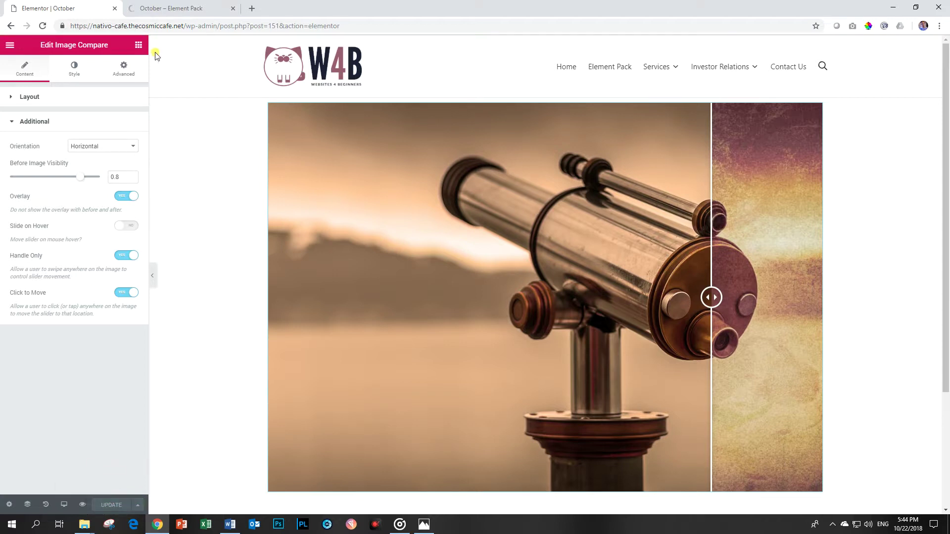
click(169, 8)
click(334, 184)
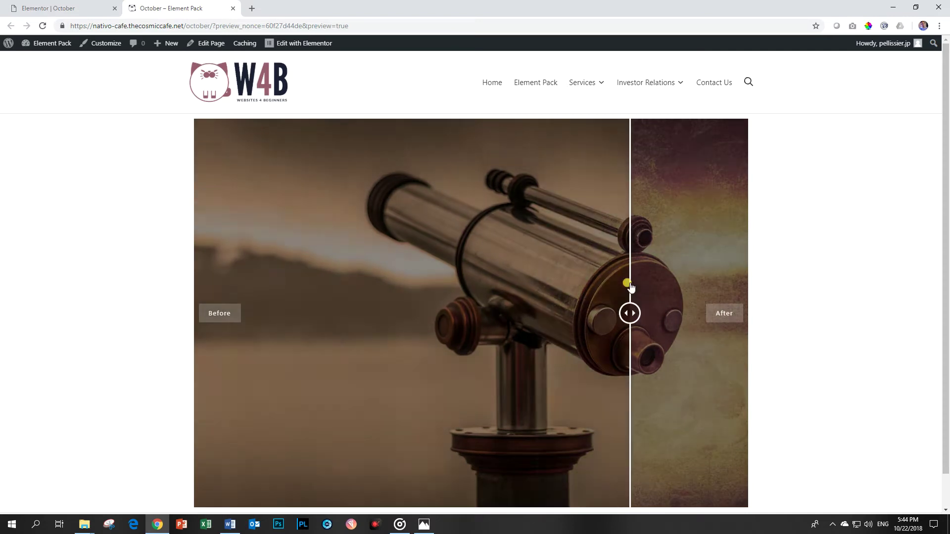
Step: Test the telescope comparison's slider handle on the published page, and delete its section in the Elementor editor
drag(325, 286, 425, 314)
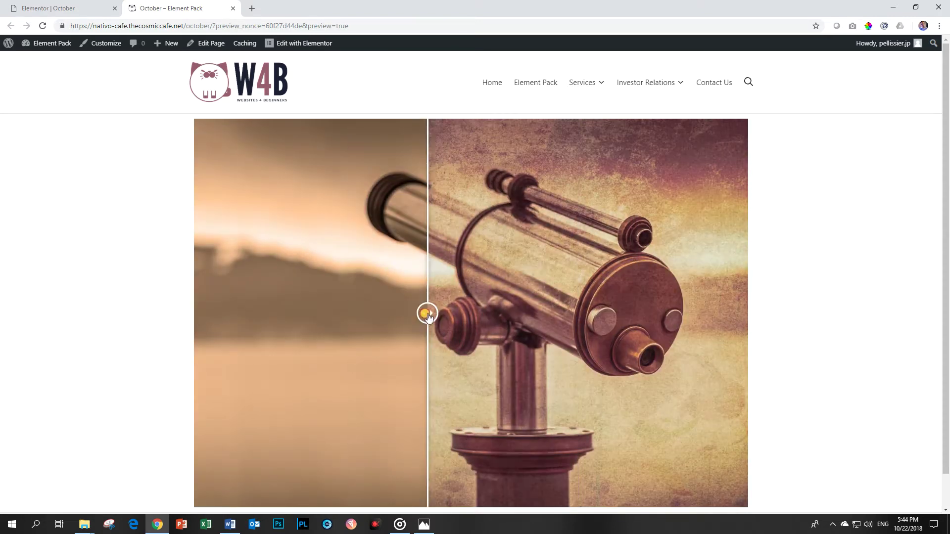
click(51, 8)
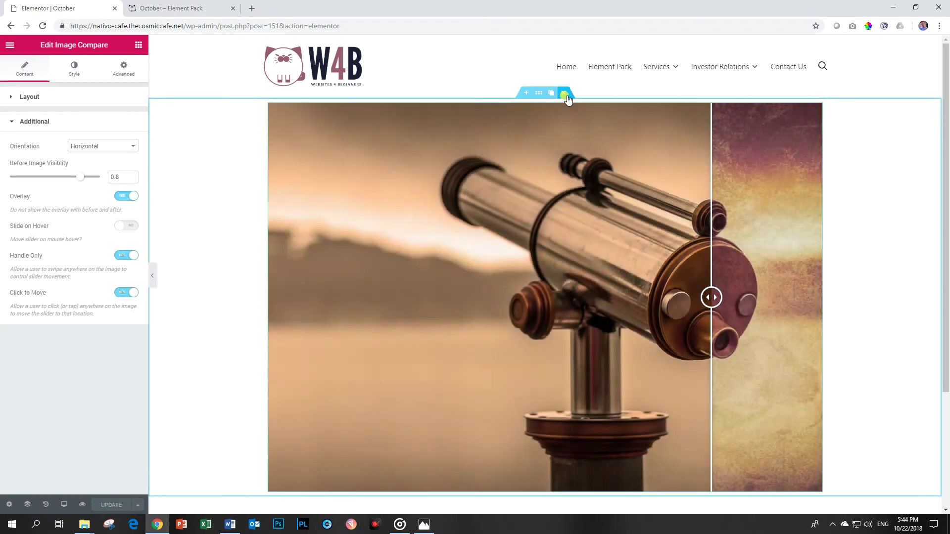
click(568, 97)
Step: Search the widgets for "image c" and add a new Image Compare widget to the empty page
click(537, 158)
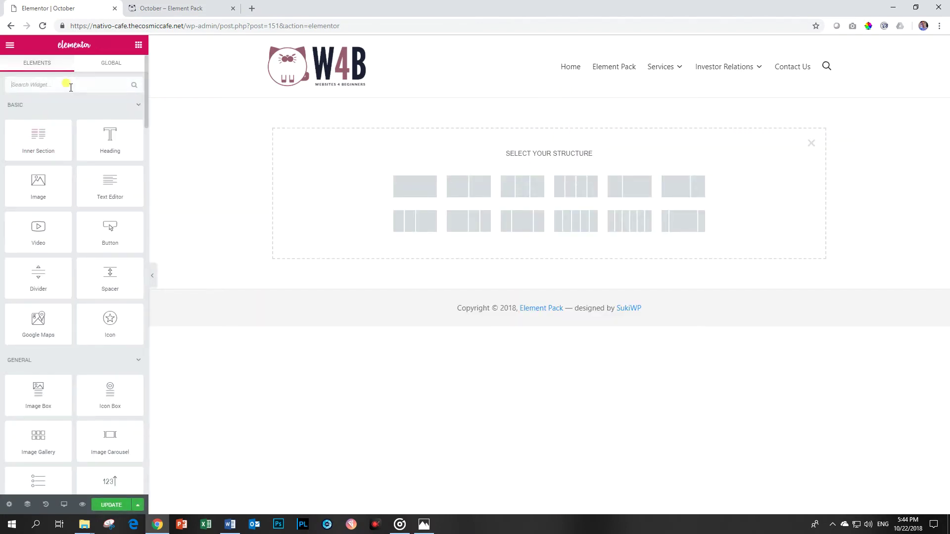
text(image)
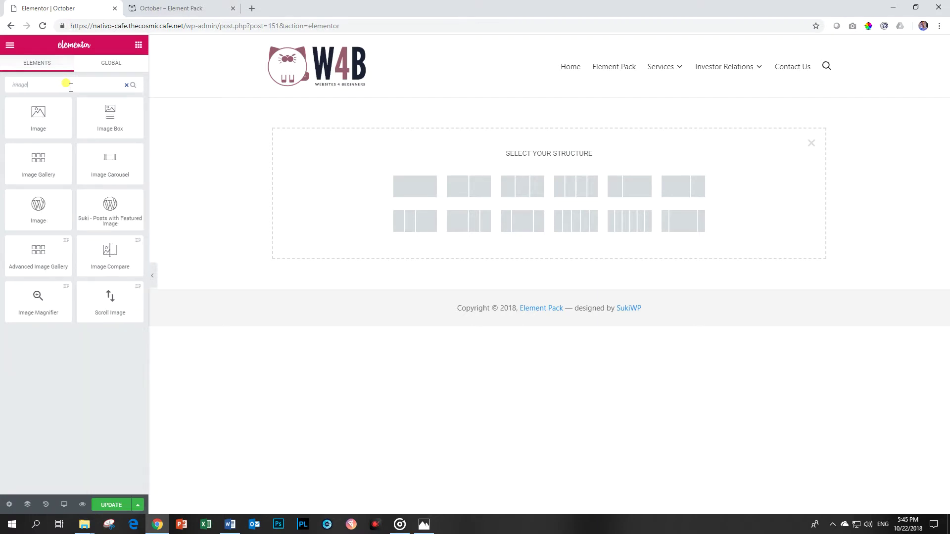
text( c)
drag(84, 121, 484, 179)
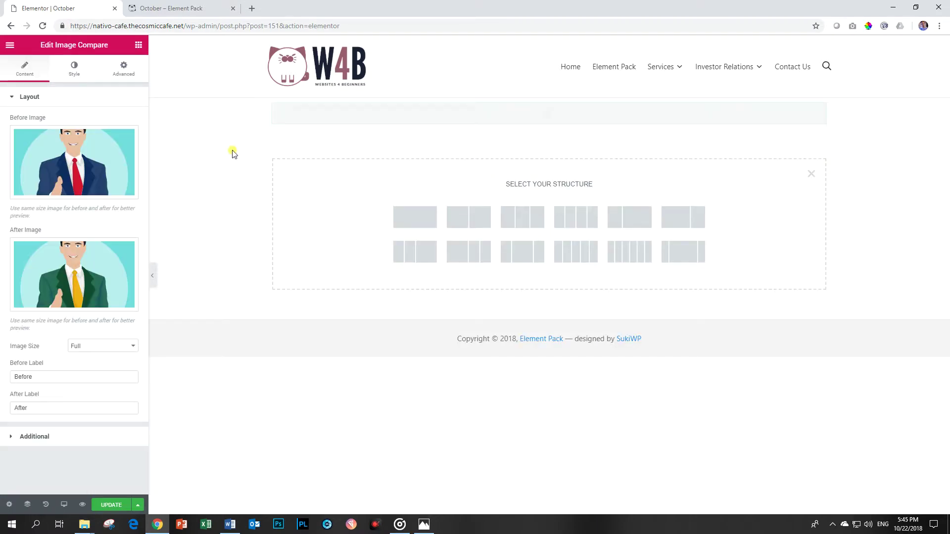
Step: Set the colour photo of the woman in sunglasses as Before Image and its black-and-white version, girl-2233820_1920-Edit.jpeg, as After Image
click(121, 171)
click(581, 162)
click(902, 485)
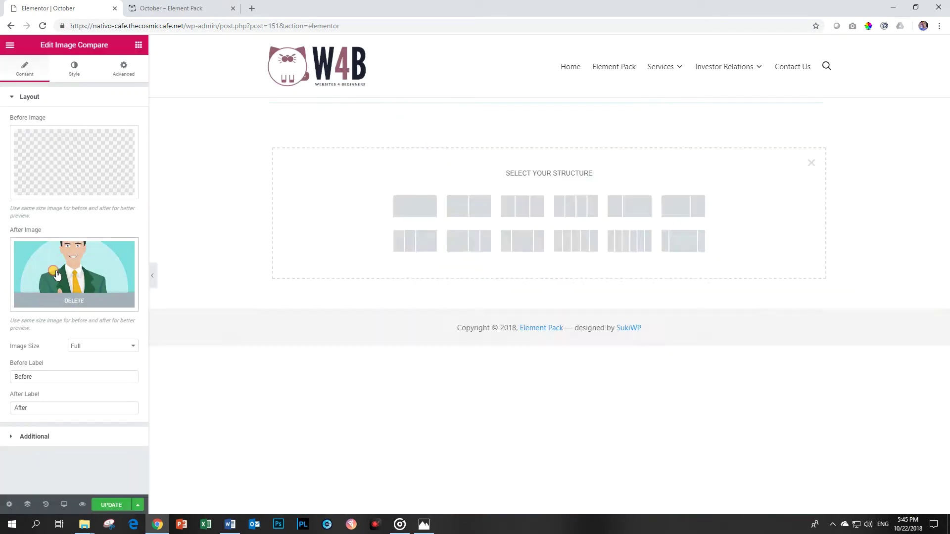
click(75, 277)
click(506, 143)
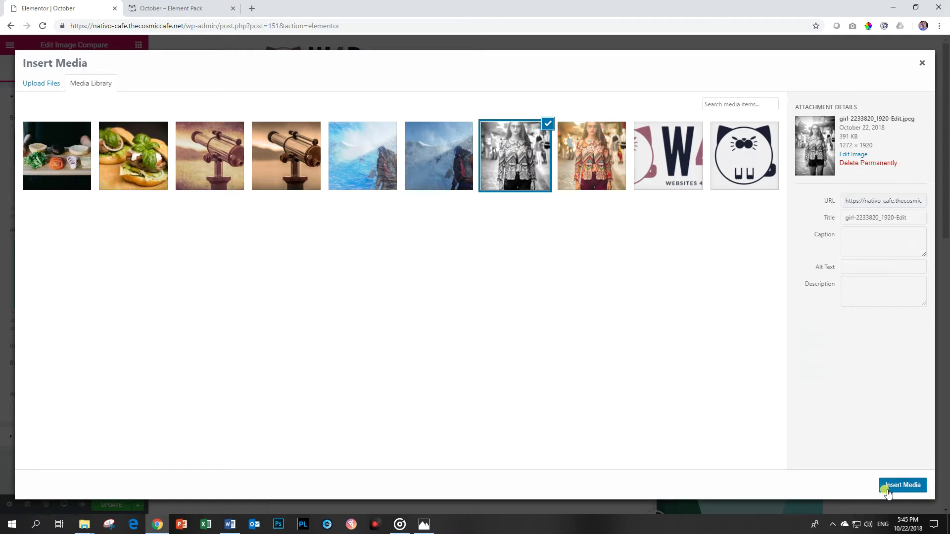
click(902, 484)
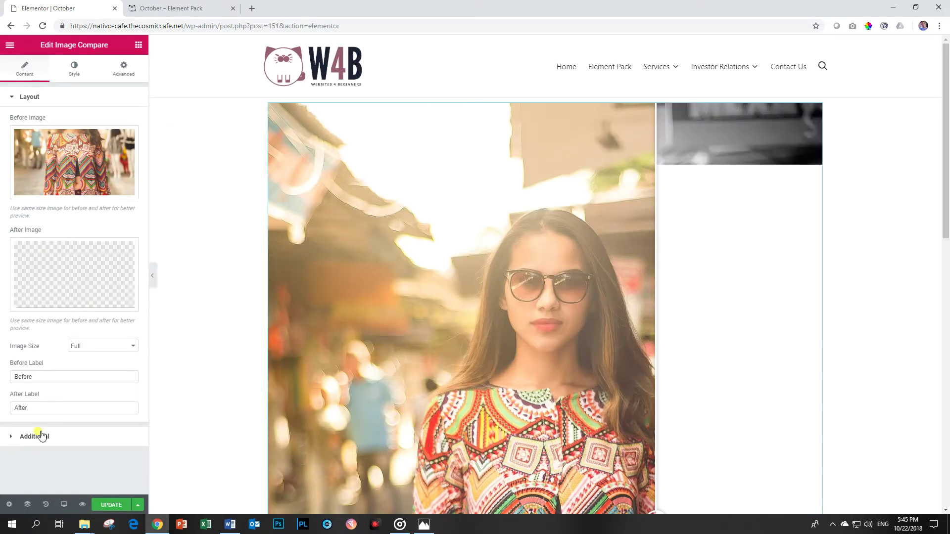
Step: Set the comparison's Orientation to Vertical and update the page
click(39, 435)
click(91, 147)
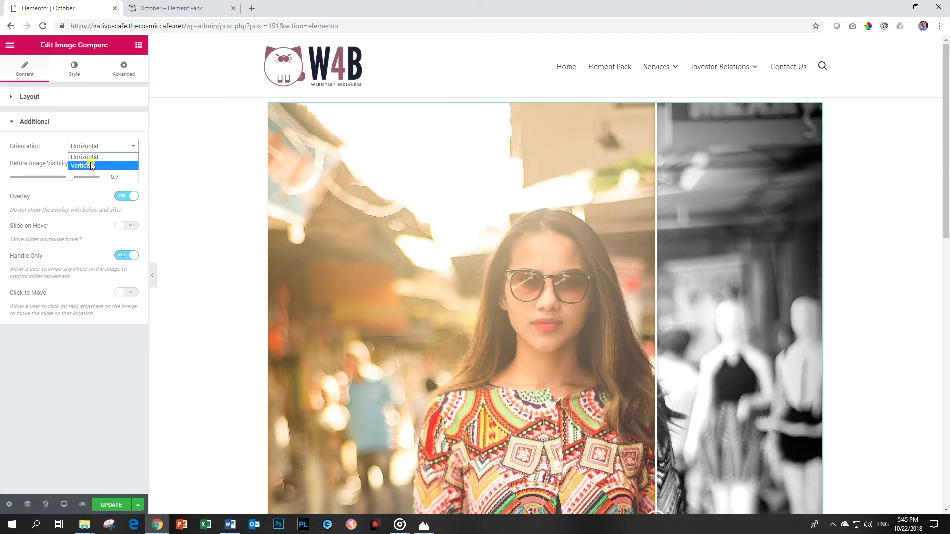
click(90, 165)
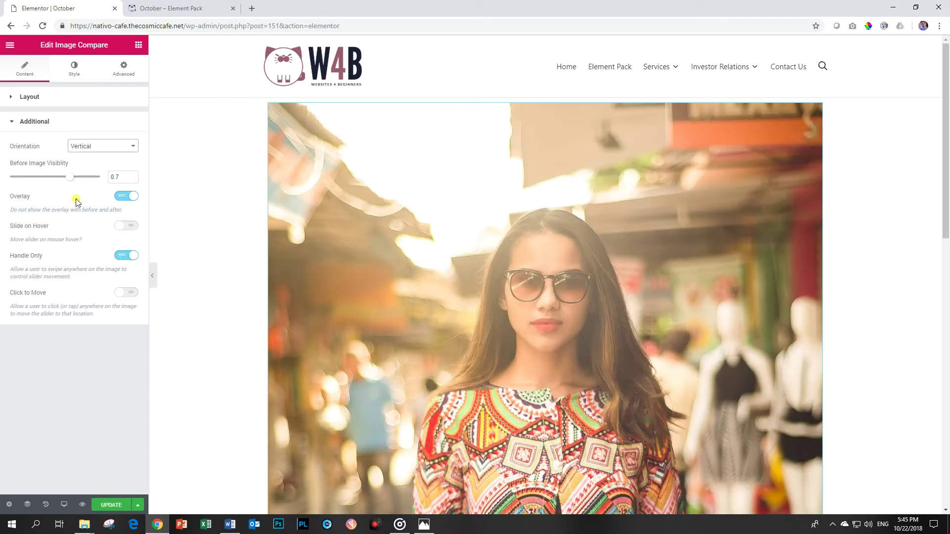
click(115, 504)
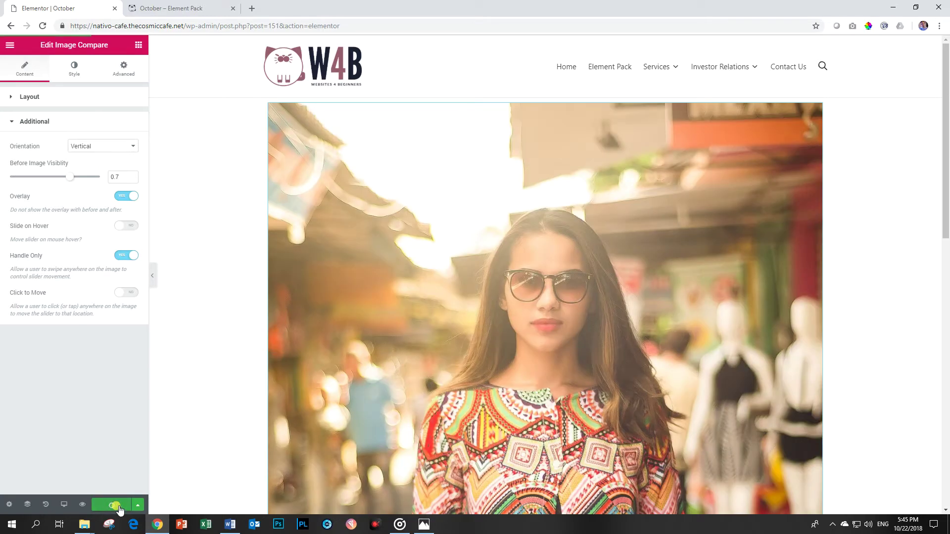
Step: Examine the full height of the vertical comparison on the published page
click(165, 10)
scroll(233, 226, down, 7)
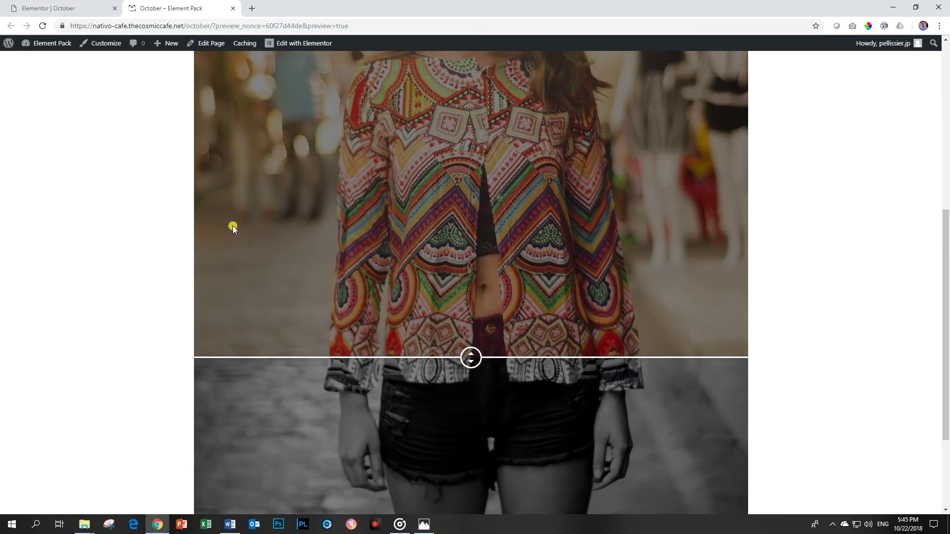
scroll(230, 227, down, 3)
scroll(230, 227, up, 6)
Step: Add a new section with three equal columns below the comparison in the Elementor editor
click(98, 9)
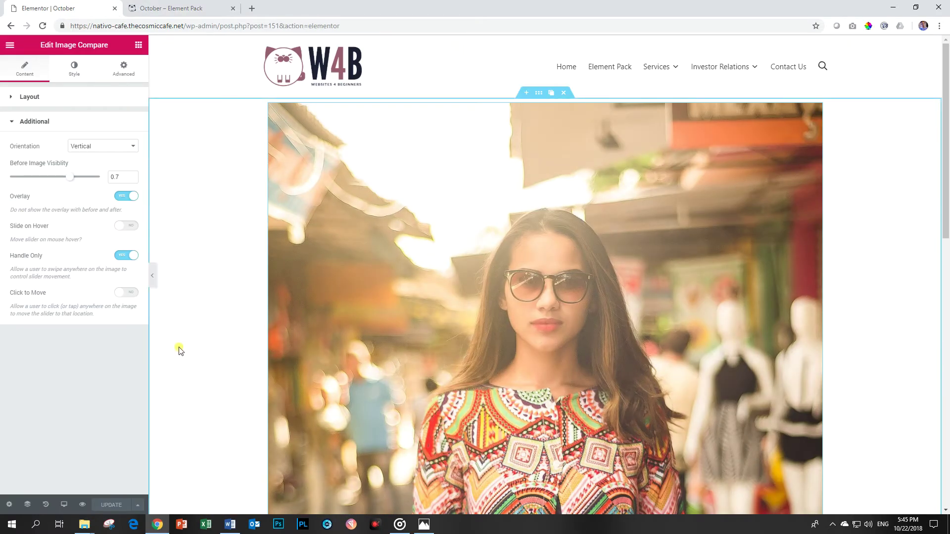
scroll(179, 350, down, 10)
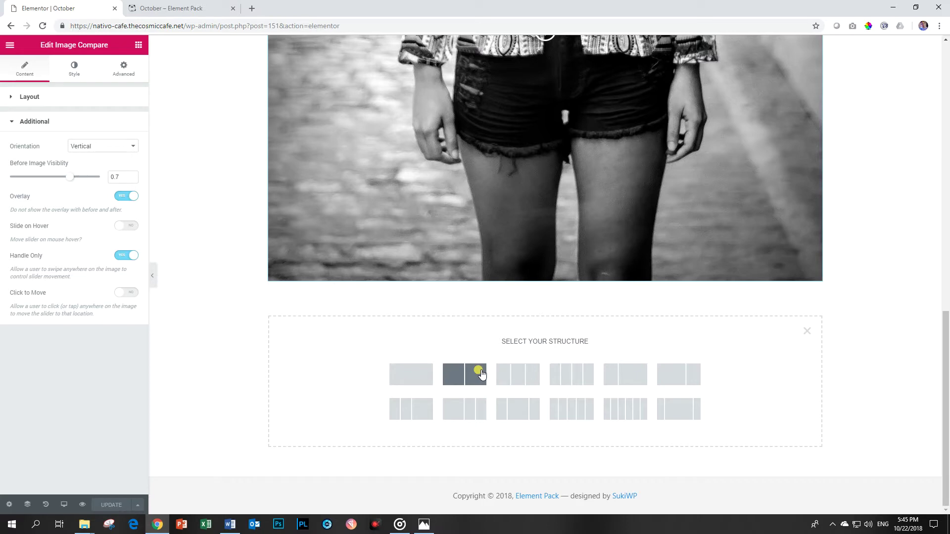
click(510, 373)
Step: Try to paste a copy of the comparison's whole section into the first column of the three-column section
scroll(908, 270, up, 5)
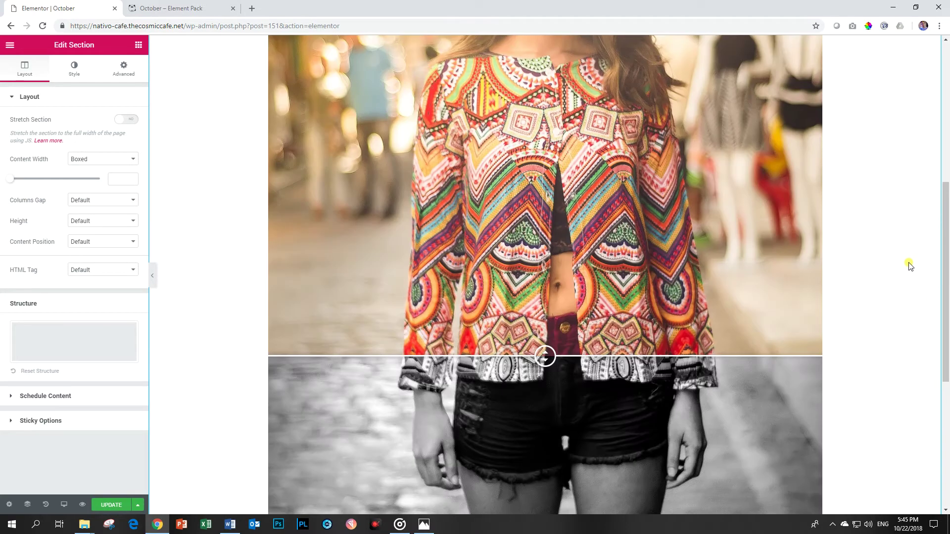
scroll(908, 268, up, 5)
right_click(858, 177)
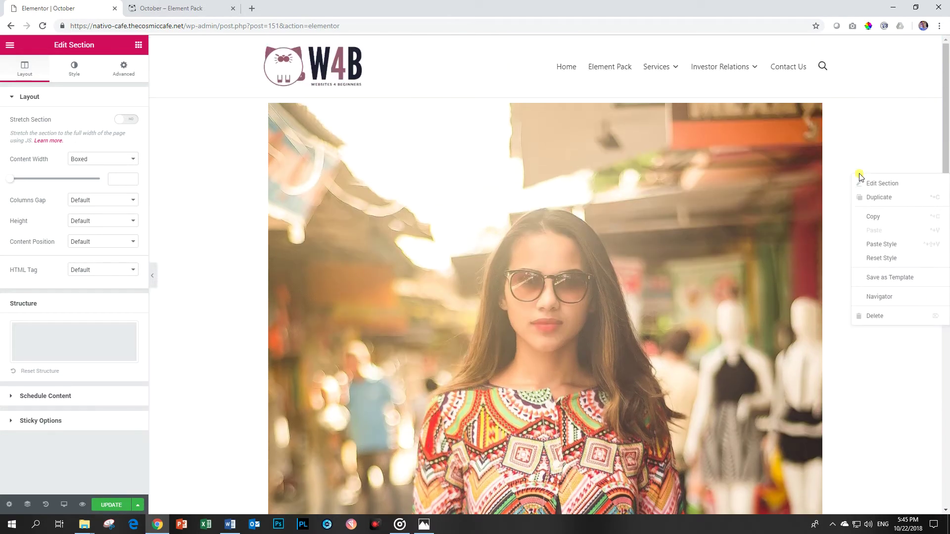
click(867, 218)
scroll(599, 253, down, 10)
right_click(377, 337)
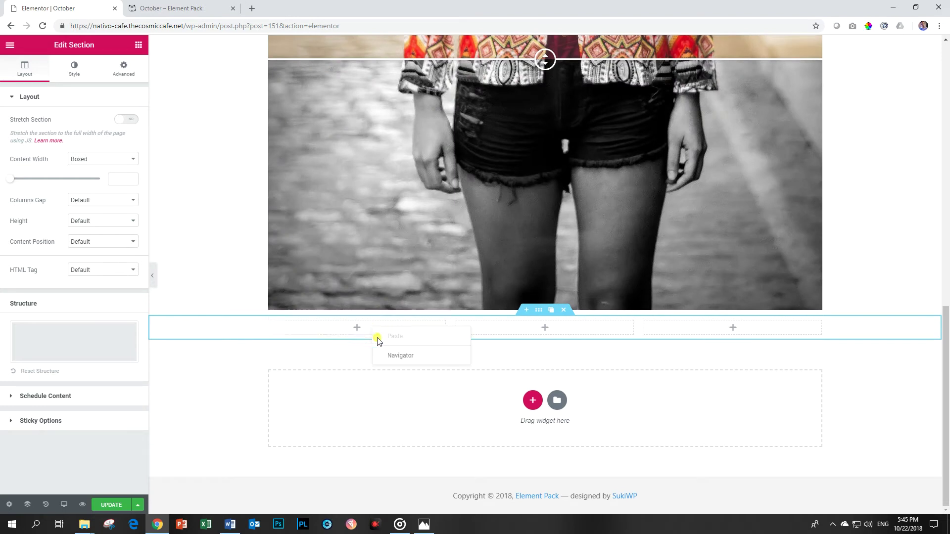
click(356, 328)
right_click(360, 330)
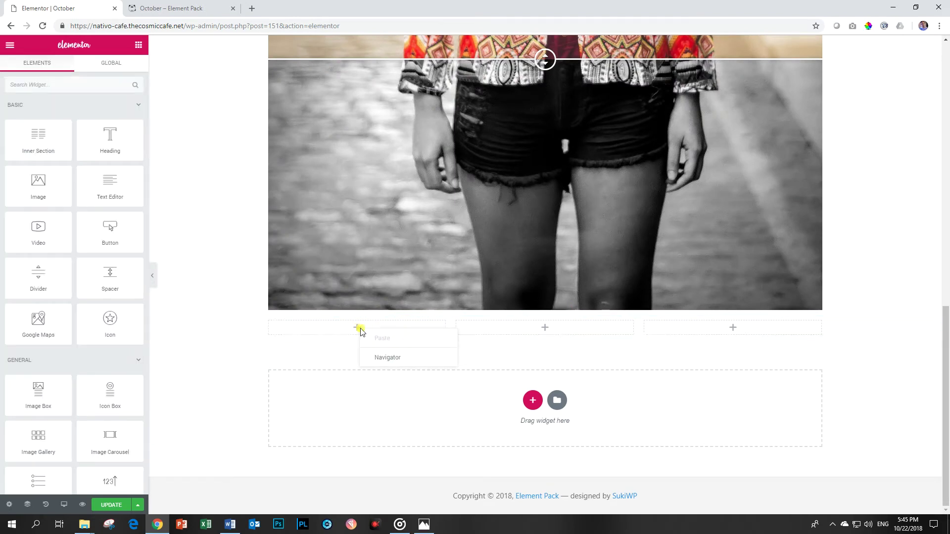
Step: Copy the vertical Image Compare widget itself into the first column of the three-column section
scroll(848, 205, up, 10)
right_click(771, 157)
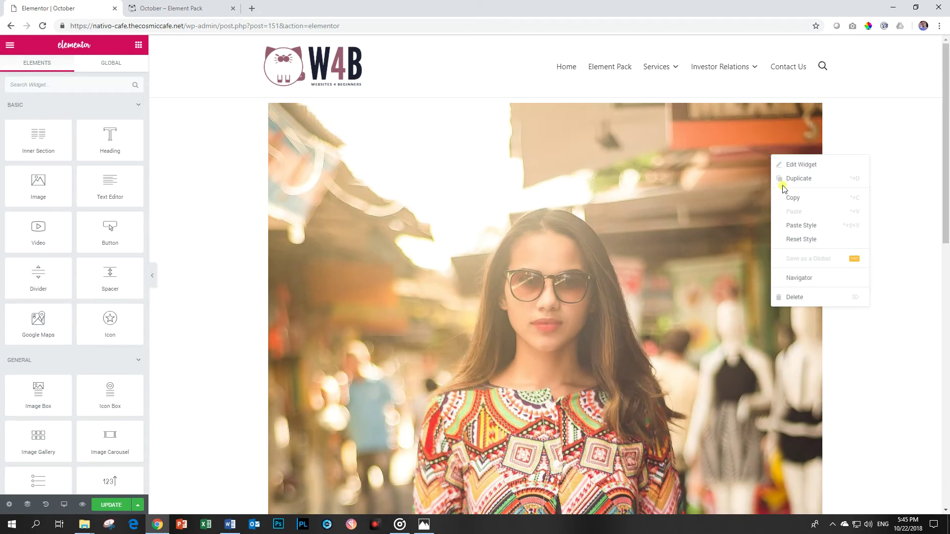
click(782, 179)
scroll(468, 290, down, 10)
right_click(358, 332)
click(364, 337)
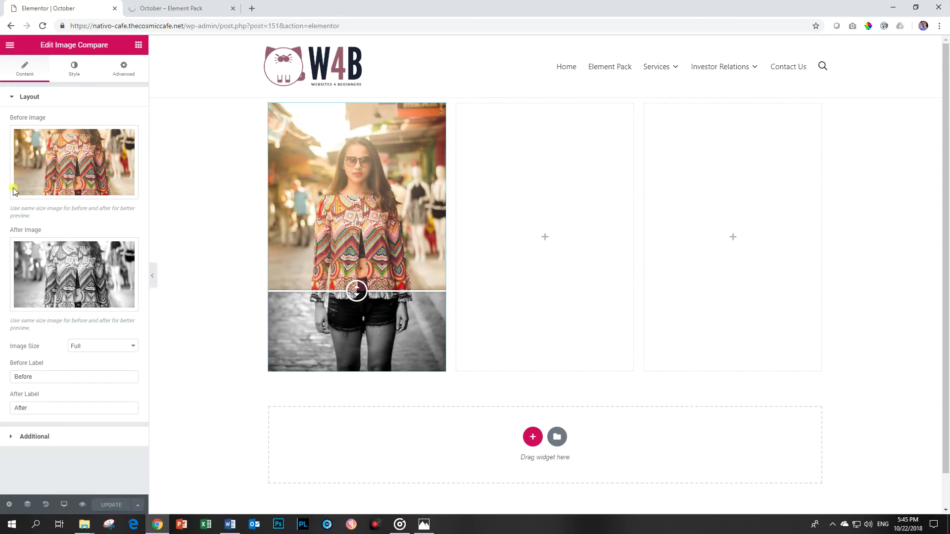
Step: Test moving the vertical comparison's slider up and down on the published page
click(152, 9)
drag(282, 307, 236, 290)
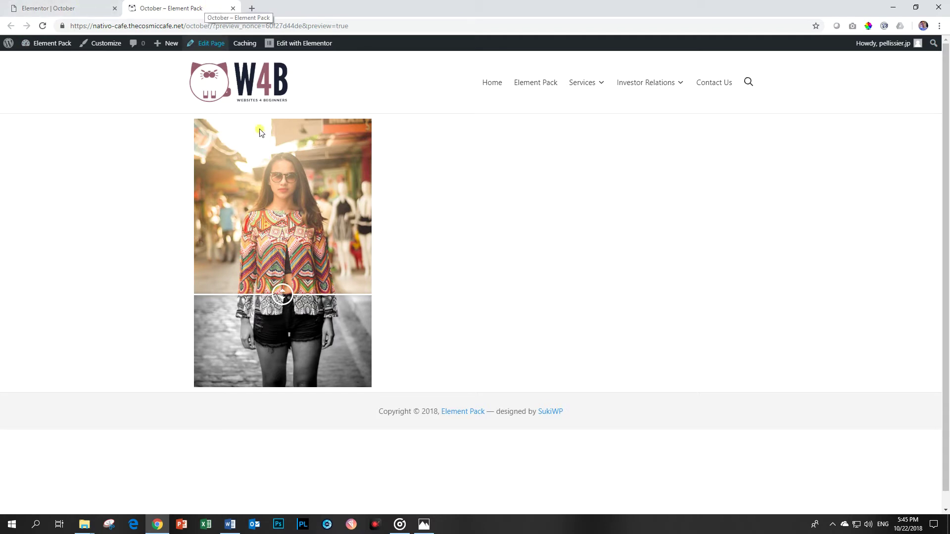
drag(285, 299, 282, 161)
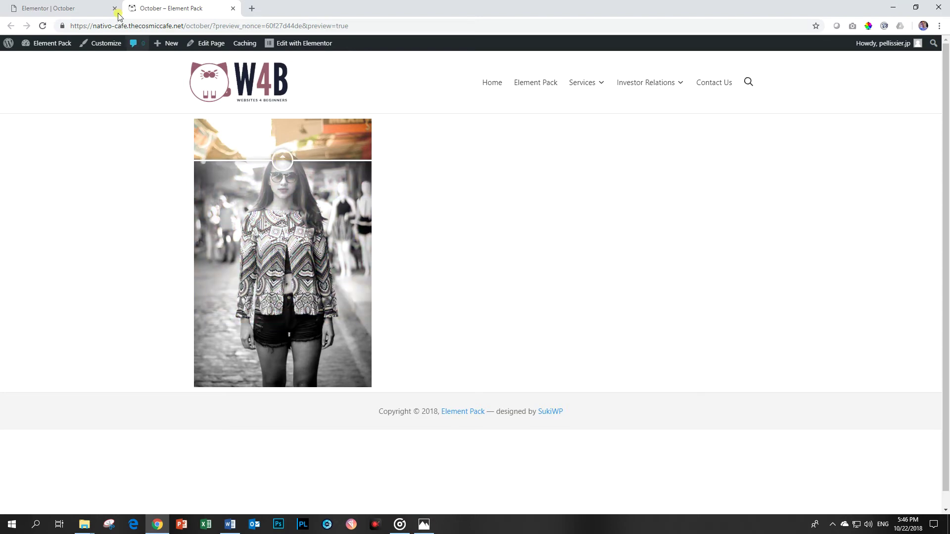
Step: Delete the section's third column and narrow the first column to fit the portrait comparison
click(82, 5)
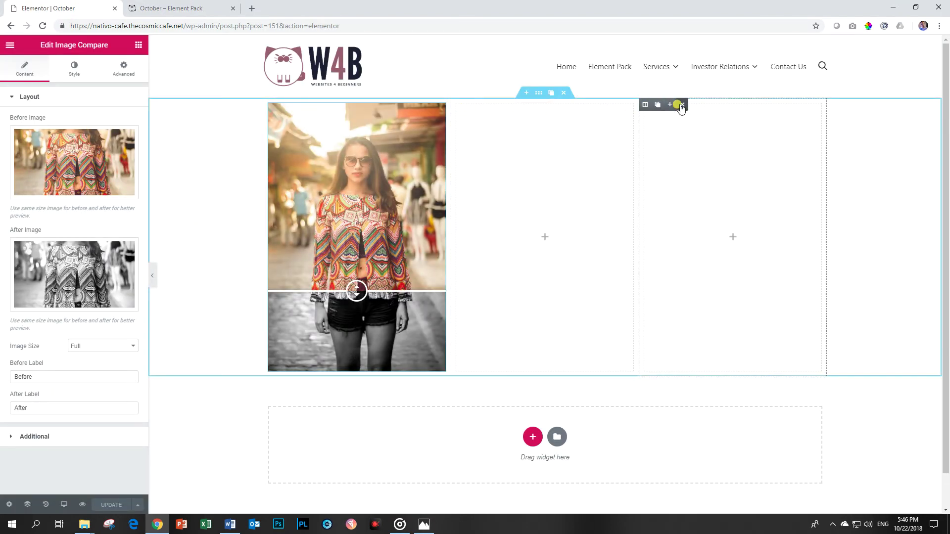
click(681, 105)
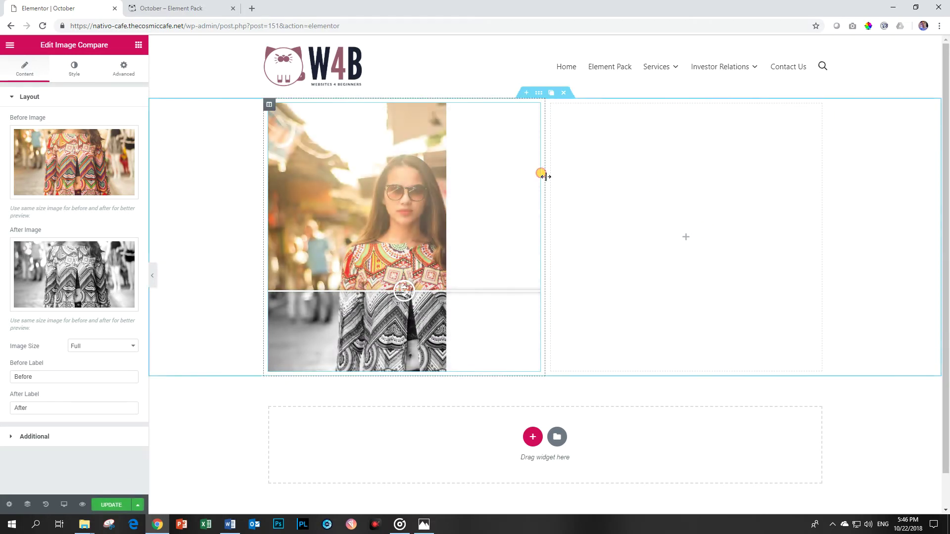
drag(544, 175, 444, 183)
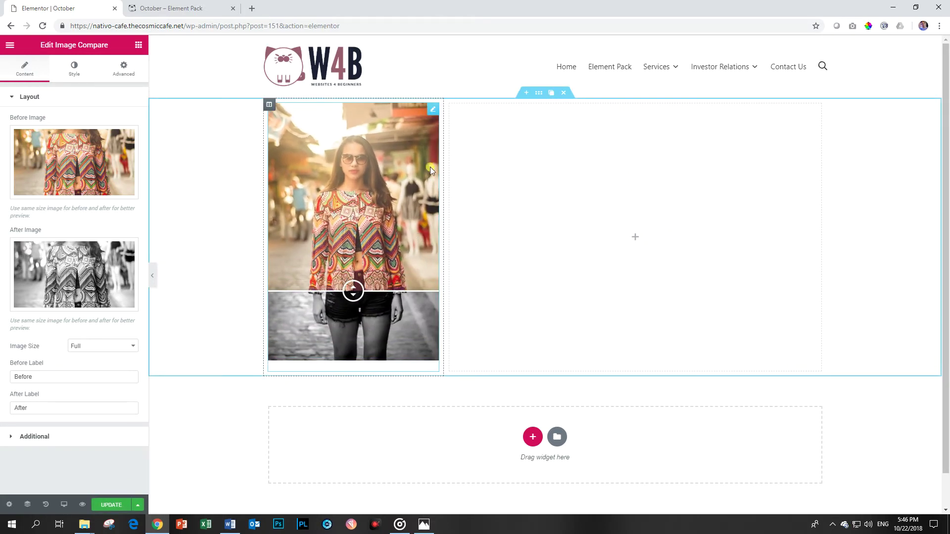
Step: Search the widgets for "image c" and add an Image Compare widget to the empty wide column
click(137, 45)
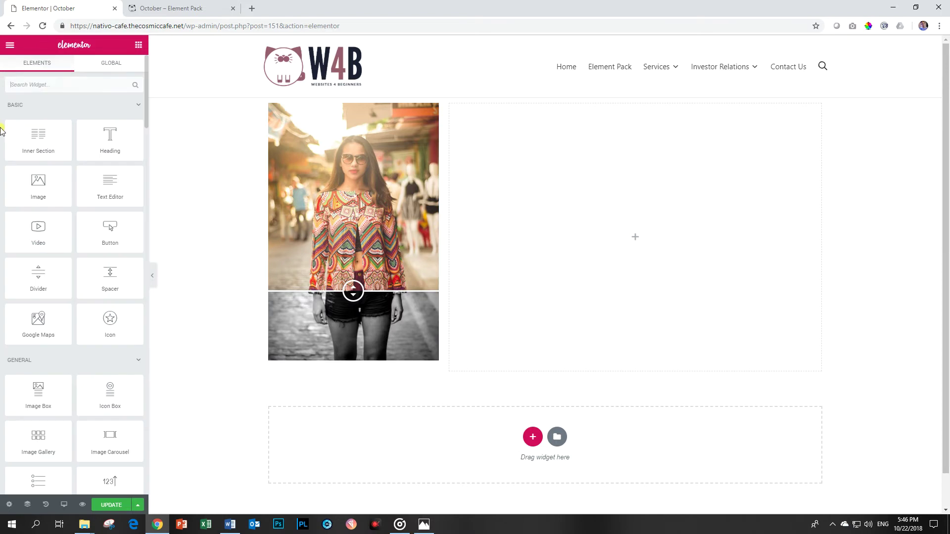
text(image)
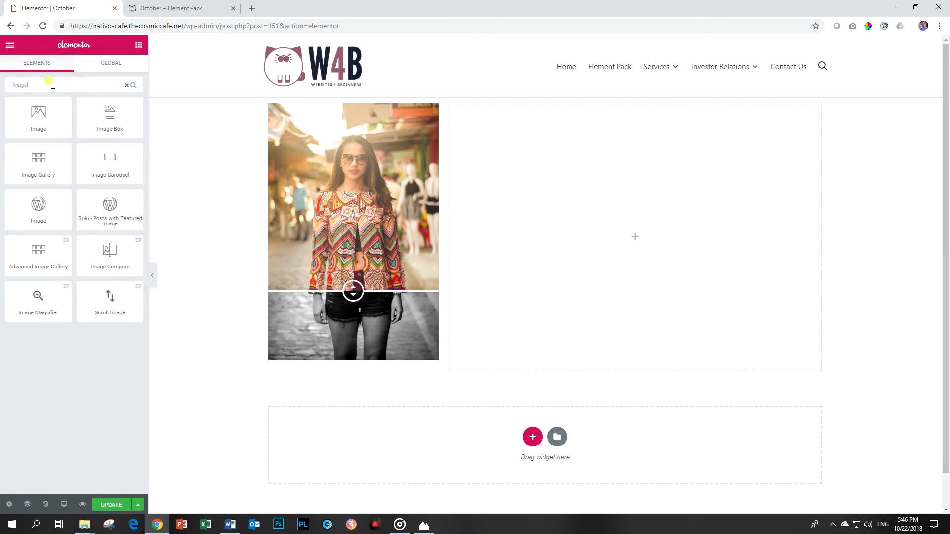
text(d)
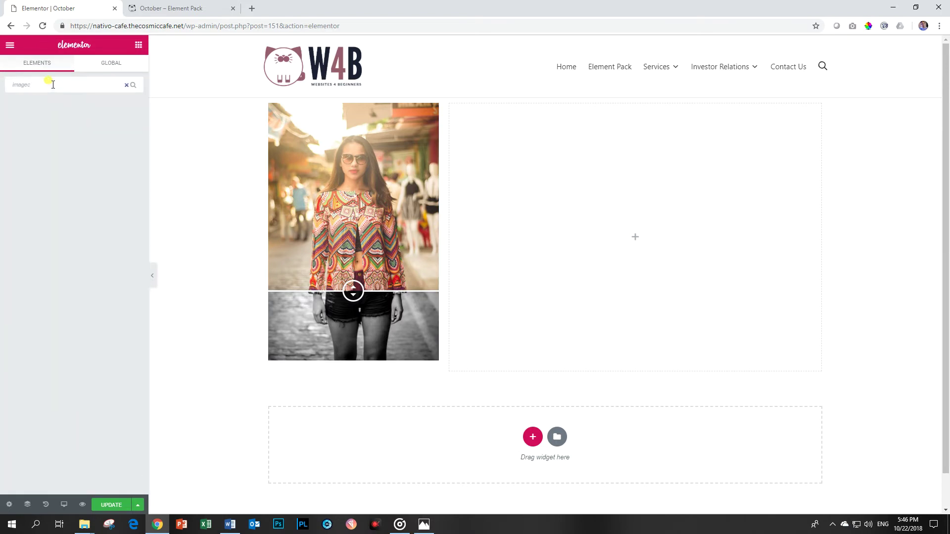
key(BackSpace)
text(c)
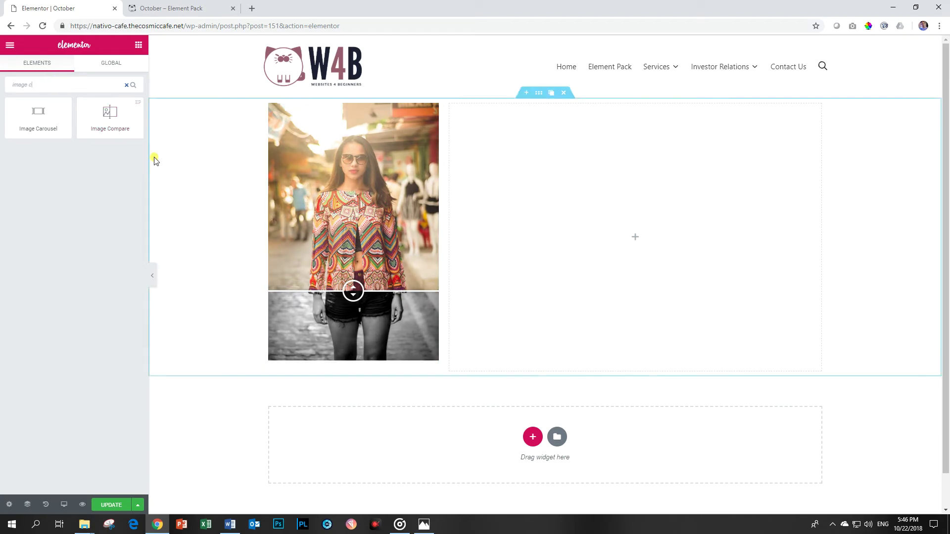
drag(140, 120, 621, 231)
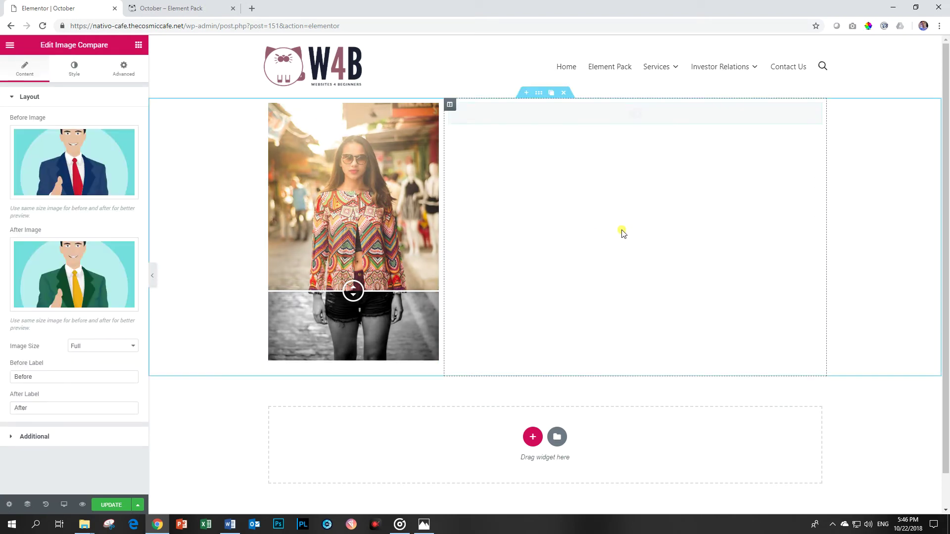
Step: Set the photo of burger ingredients on a board as Before Image and hamburger-494706_1280.jpg as After Image
click(69, 157)
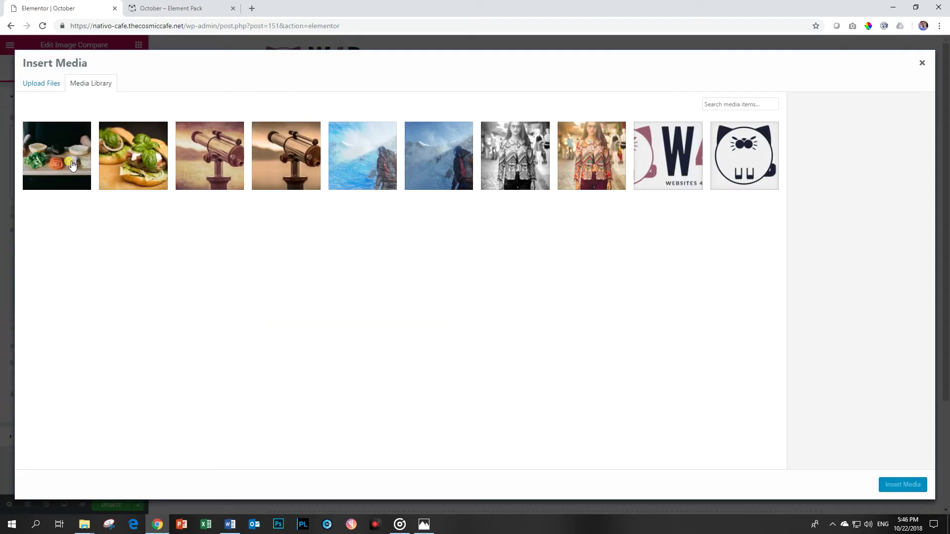
click(133, 163)
click(44, 159)
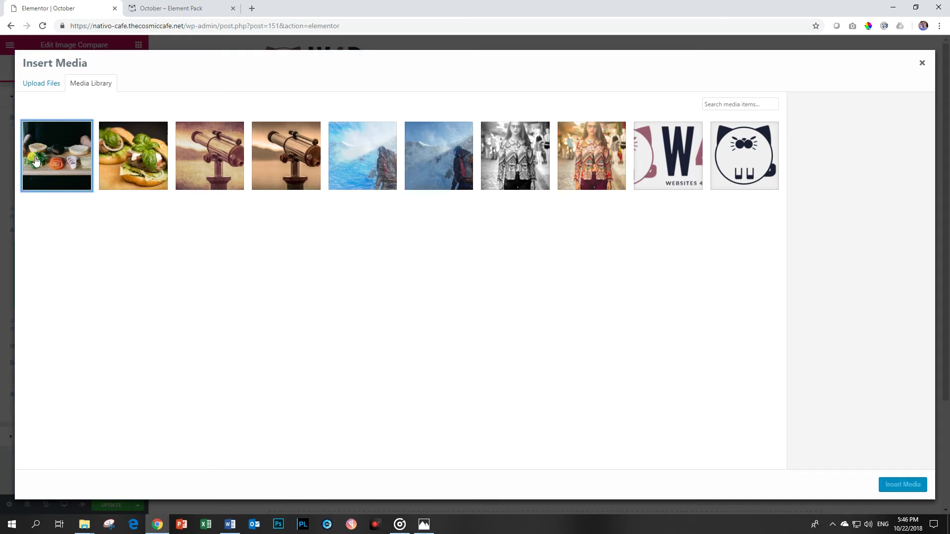
click(903, 485)
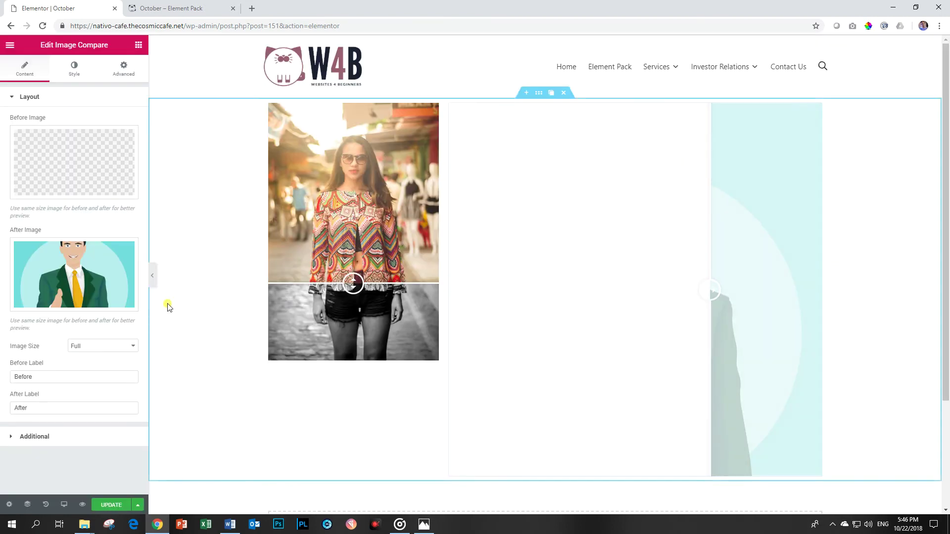
click(74, 282)
click(134, 158)
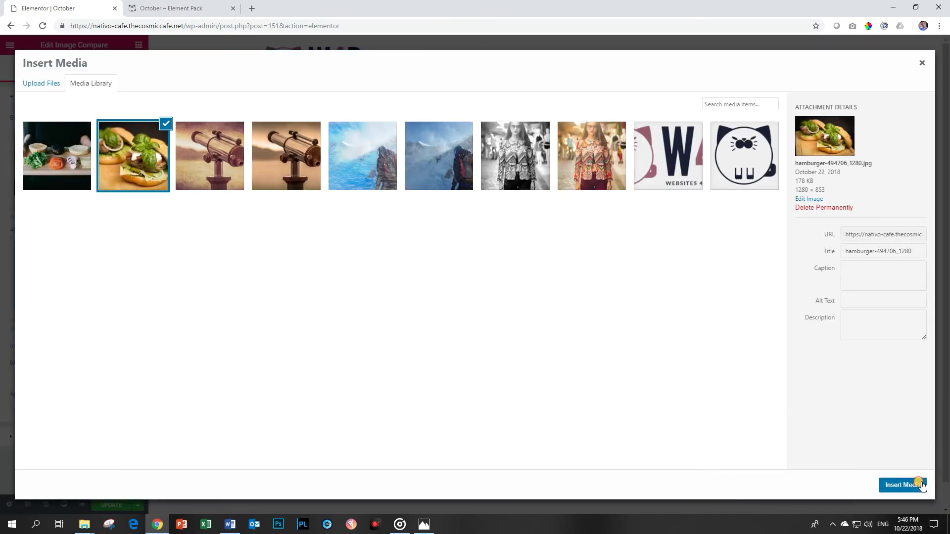
click(920, 485)
Step: Update the page and test the sliders of both the burger and portrait comparisons on the published page
click(115, 505)
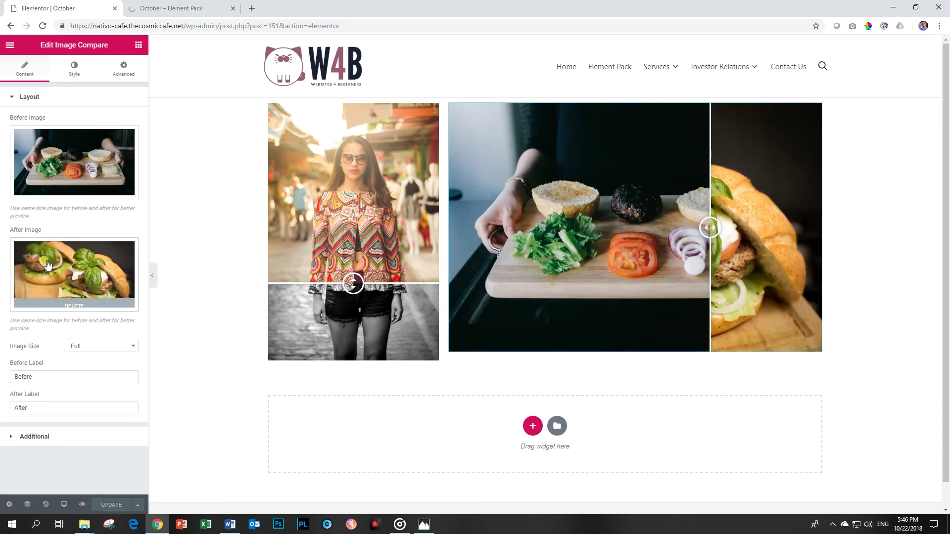
click(179, 6)
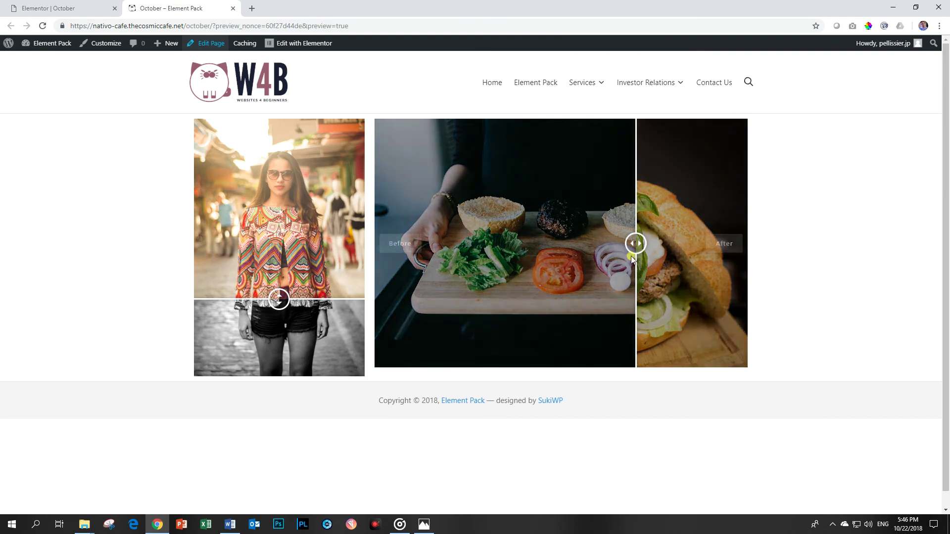
drag(654, 245, 336, 243)
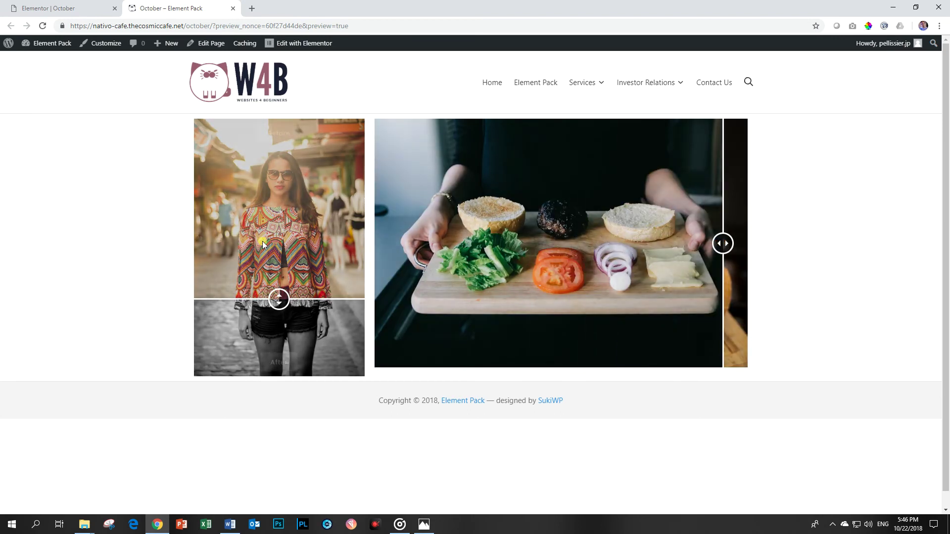
mouse_move(279, 298)
mouse_down()
mouse_move(286, 129)
mouse_move(279, 285)
mouse_up()
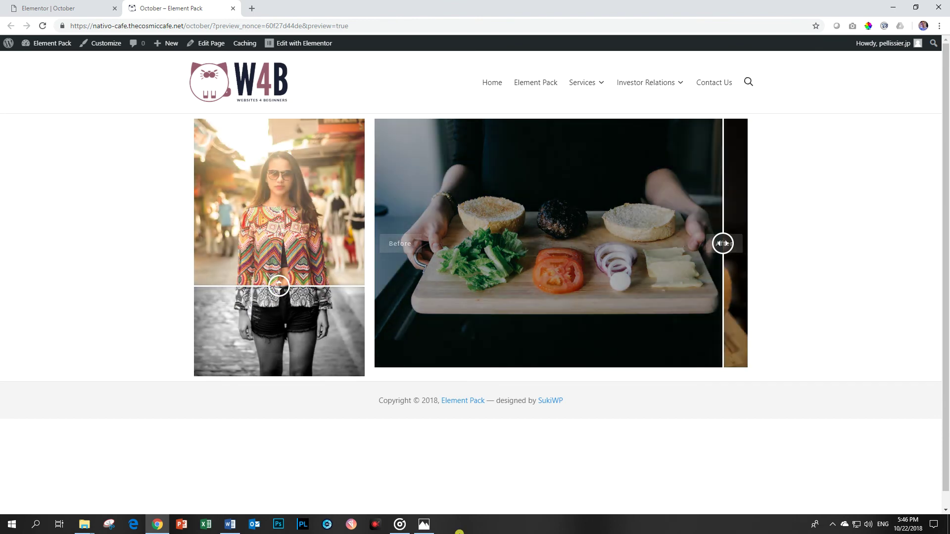
drag(720, 252, 468, 244)
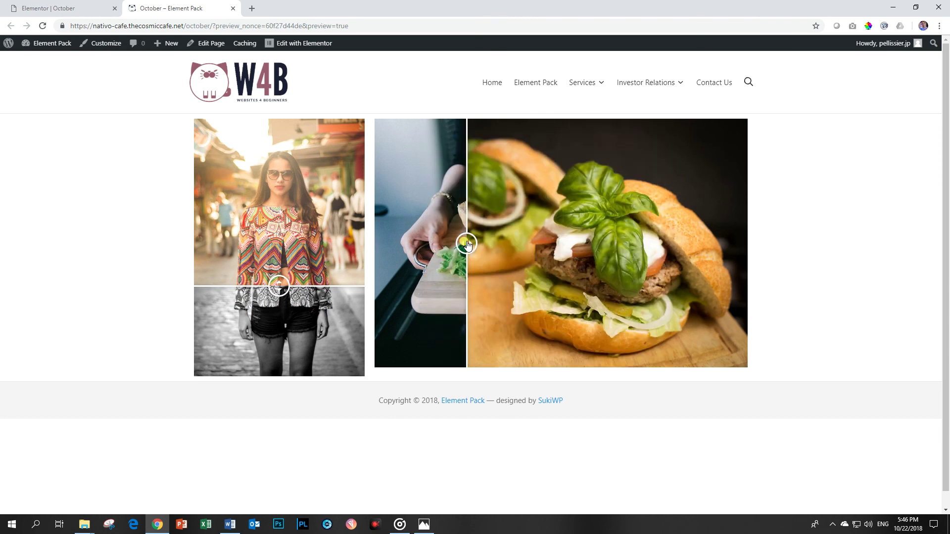